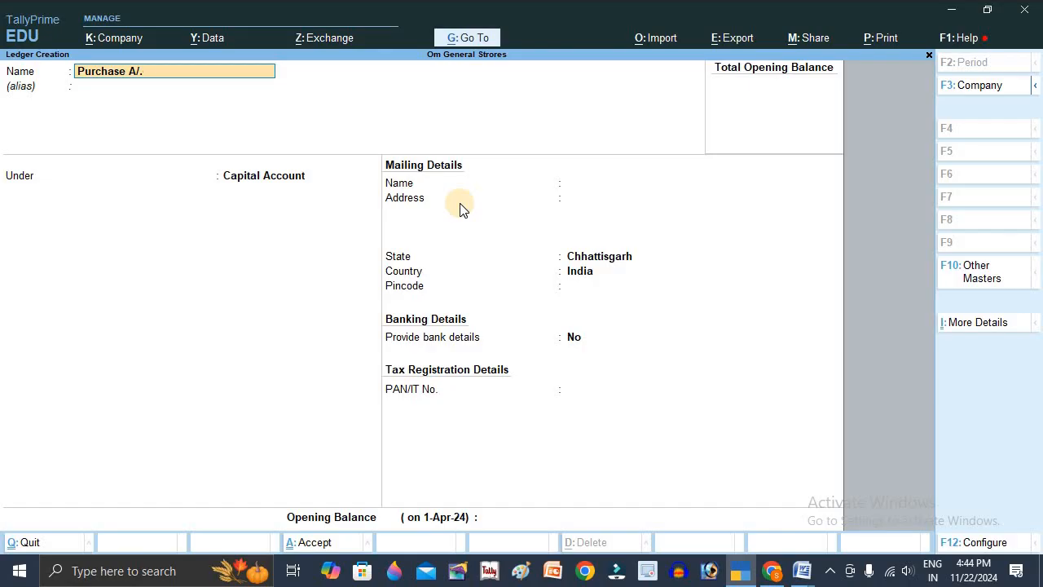
# - Complete the ledger name as Purchase A/c, place it under Purchase Accounts, and save the ledger
pyautogui.write('c')
pyautogui.press('Return')
pyautogui.press('Return')
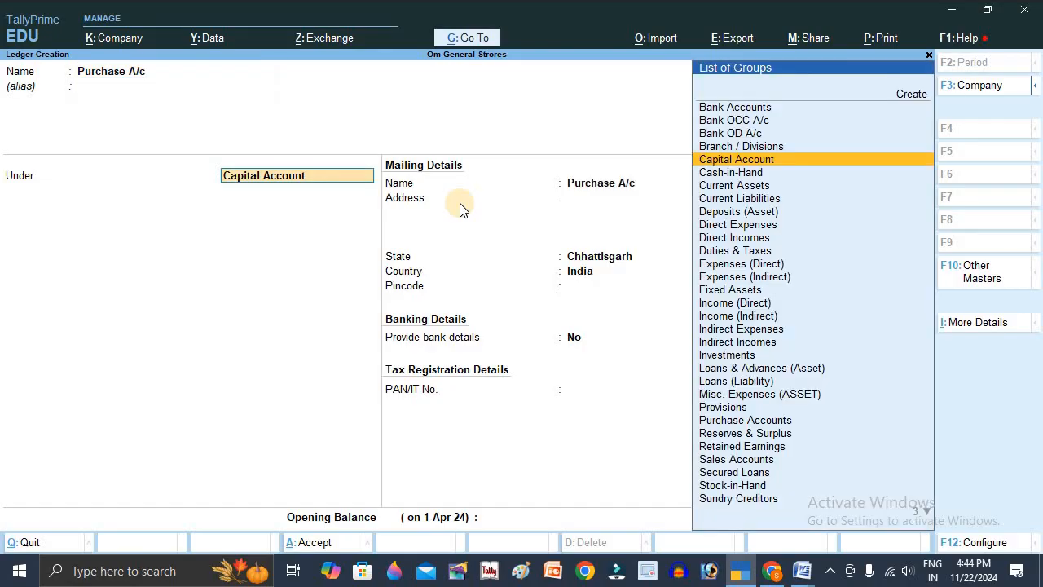
pyautogui.write('Pur')
pyautogui.press('Return')
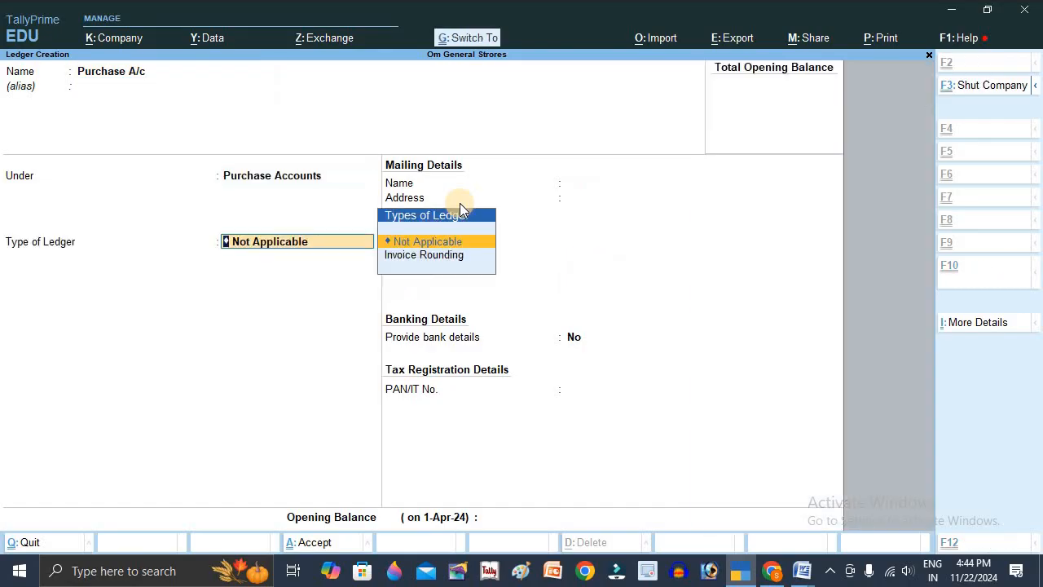
pyautogui.hotkey('ctrl', 'a')
# - Create a ledger named Sales A/c under the Sales Accounts group and leave ledger creation
pyautogui.write('Sales')
pyautogui.write(' A/c')
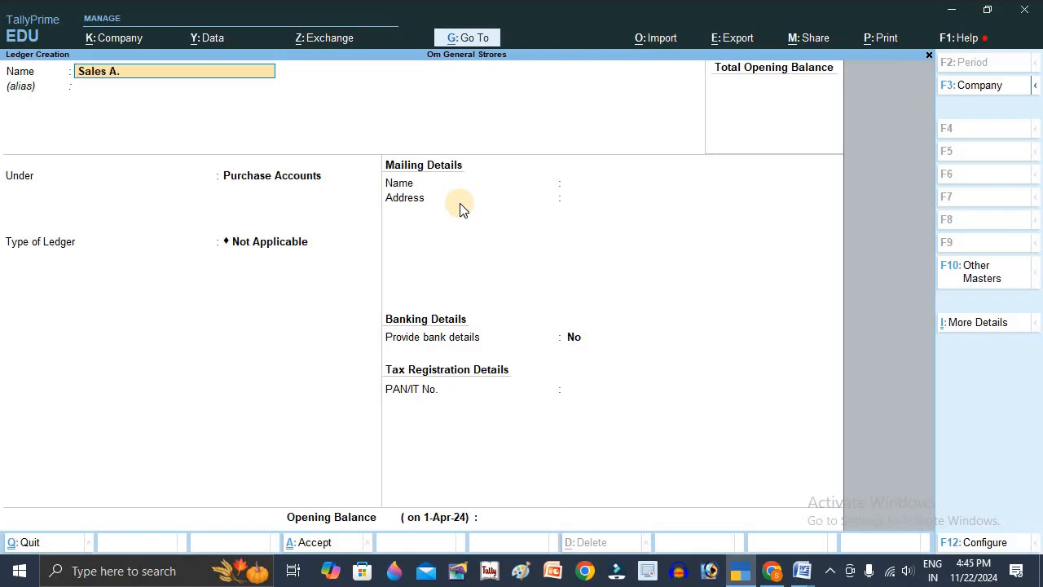
pyautogui.press('Return')
pyautogui.write('Sal')
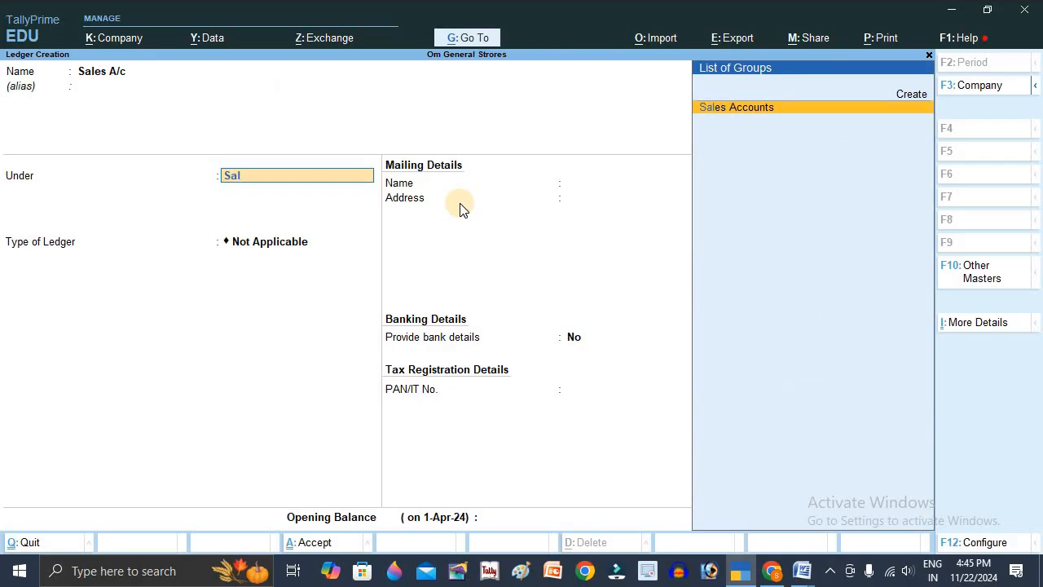
pyautogui.press('Return')
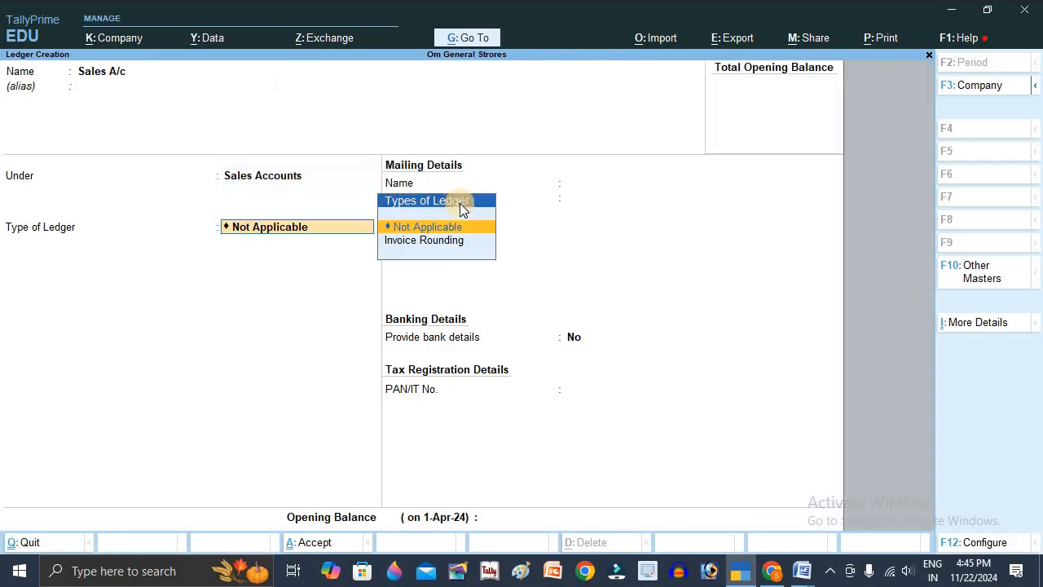
pyautogui.hotkey('ctrl', 'a')
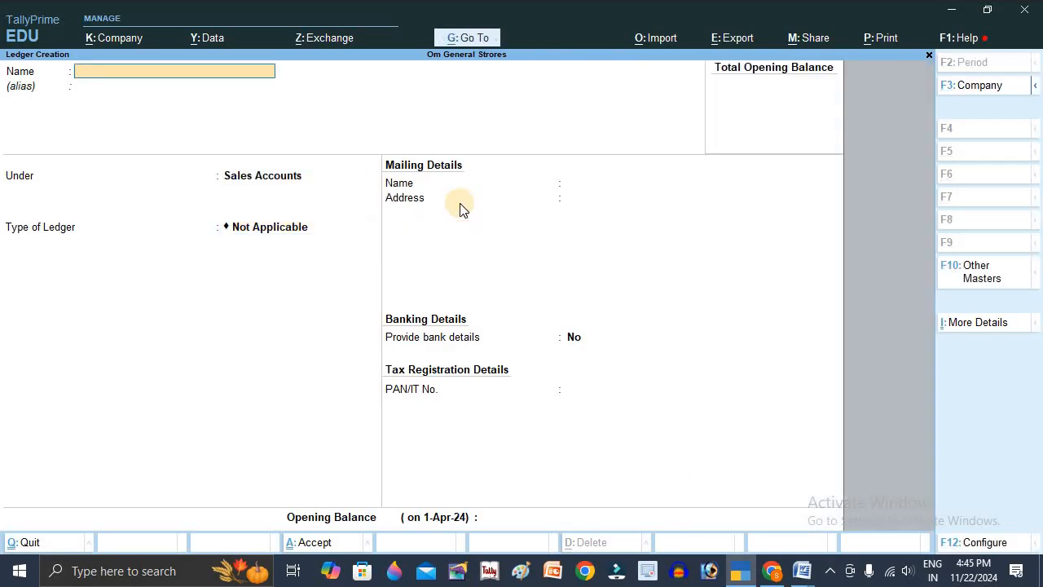
pyautogui.press('Escape')
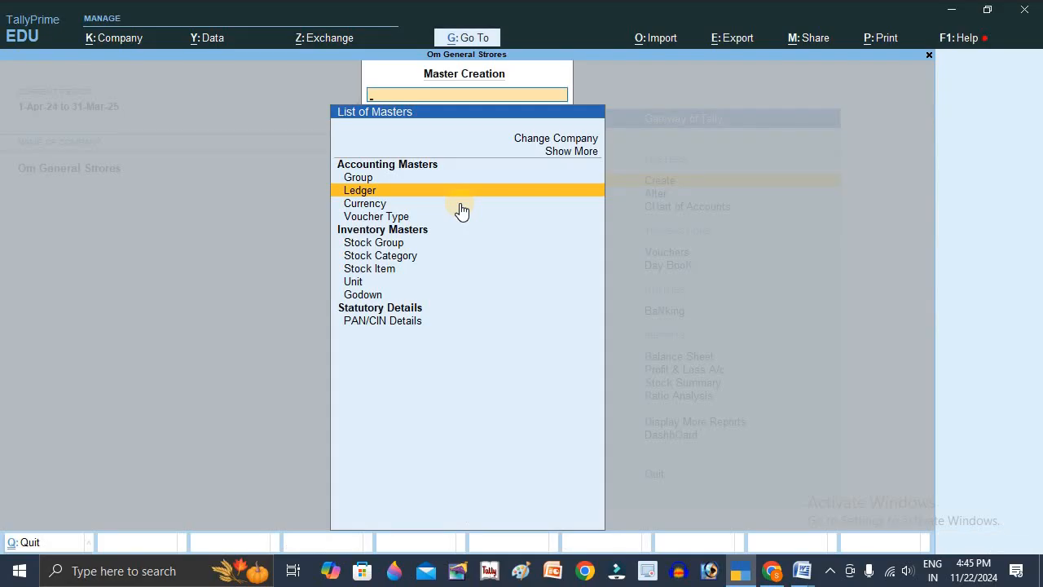
pyautogui.press('Escape')
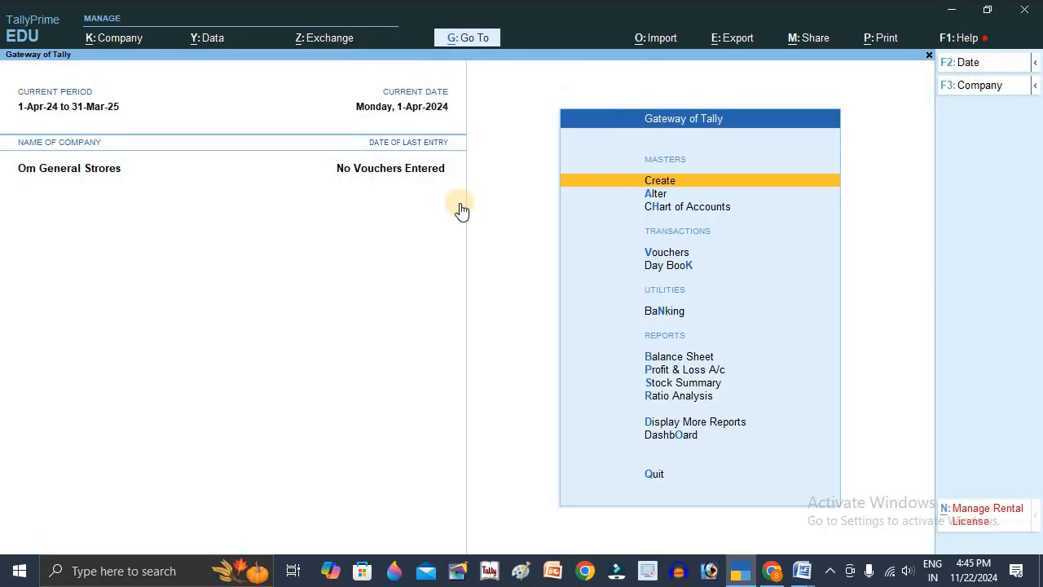
# - Create a stock group named General Items under Primary
pyautogui.press('Return')
pyautogui.press('Down')
pyautogui.press('Down')
pyautogui.press('Down')
pyautogui.press('Down')
pyautogui.press('Down')
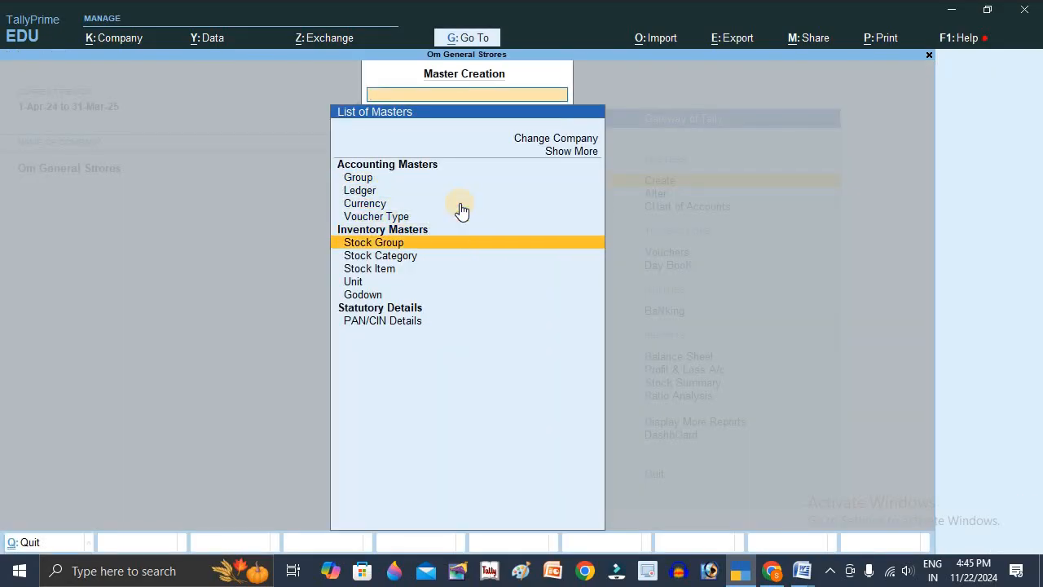
pyautogui.press('Return')
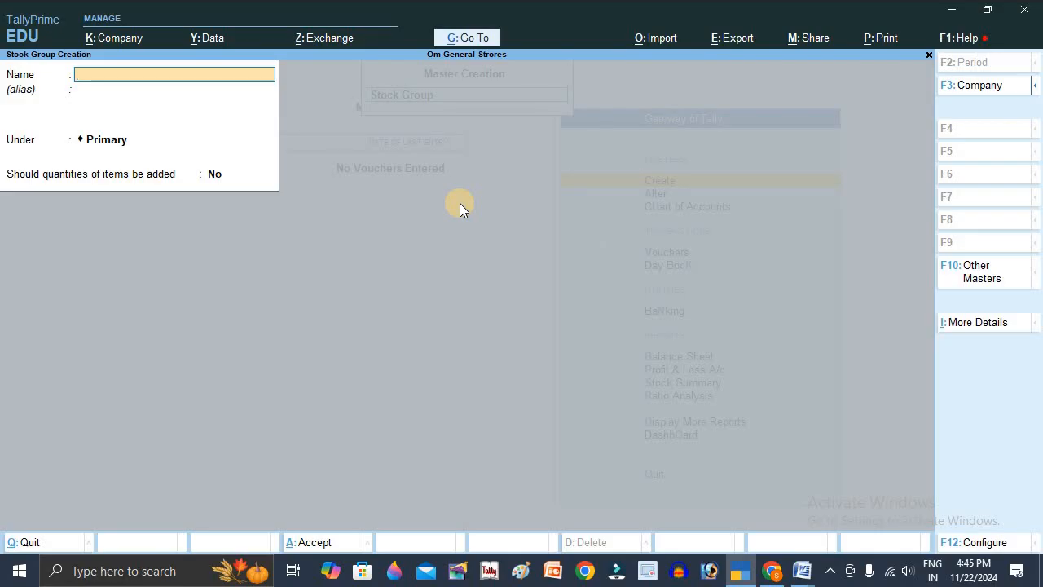
pyautogui.write('General Items')
pyautogui.hotkey('ctrl', 'BackSpace')
pyautogui.press('Escape')
# - Create a simple unit with symbol kg, formal name Kilogram and 3 decimal places
pyautogui.press('Return')
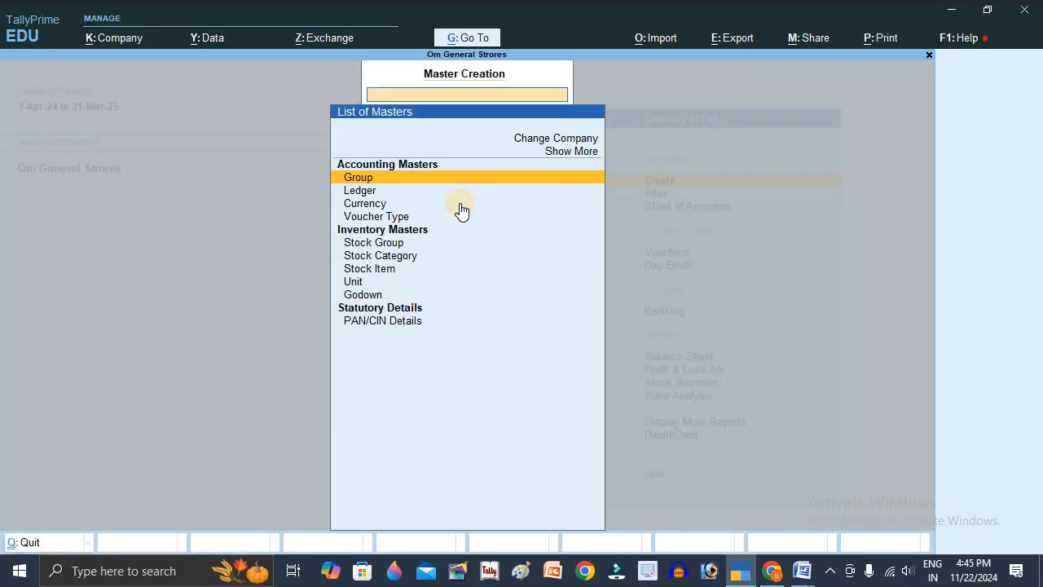
pyautogui.press('Down')
pyautogui.press('Down')
pyautogui.press('Down')
pyautogui.press('Down')
pyautogui.press('Down')
pyautogui.press('Down')
pyautogui.press('Down')
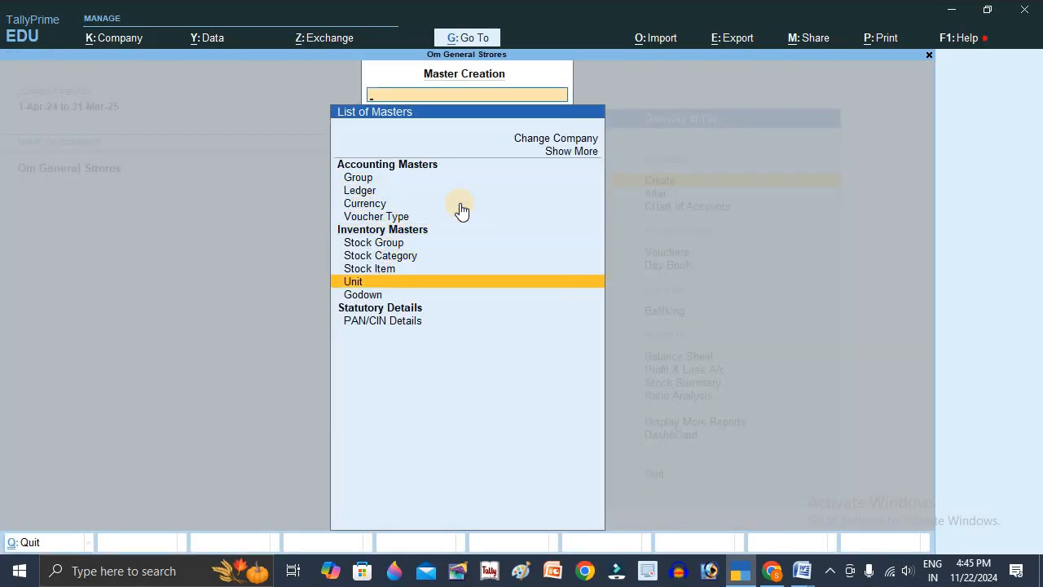
pyautogui.press('Return')
pyautogui.write('kg')
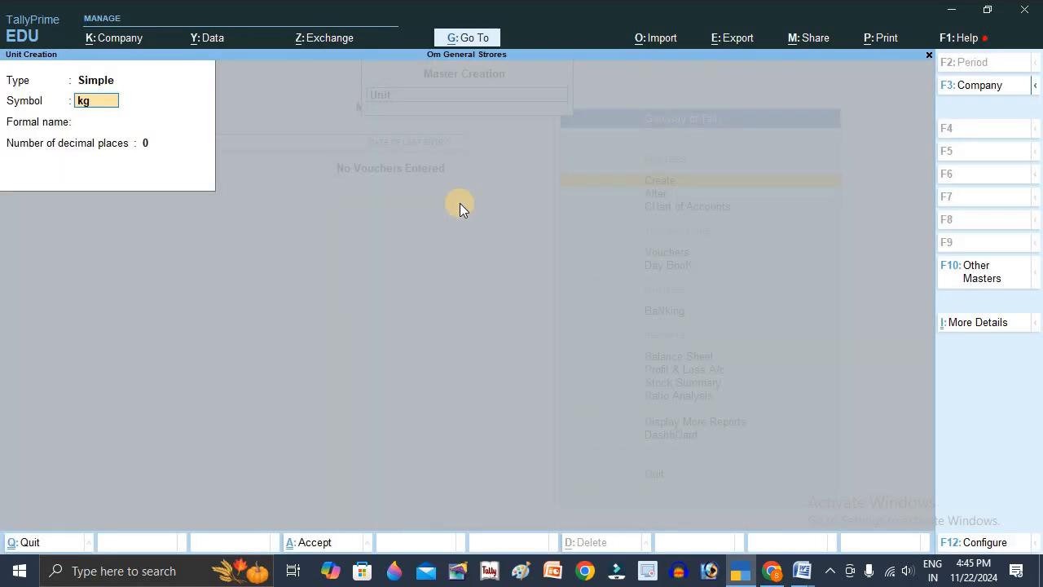
pyautogui.press('Return')
pyautogui.write('Kilogram')
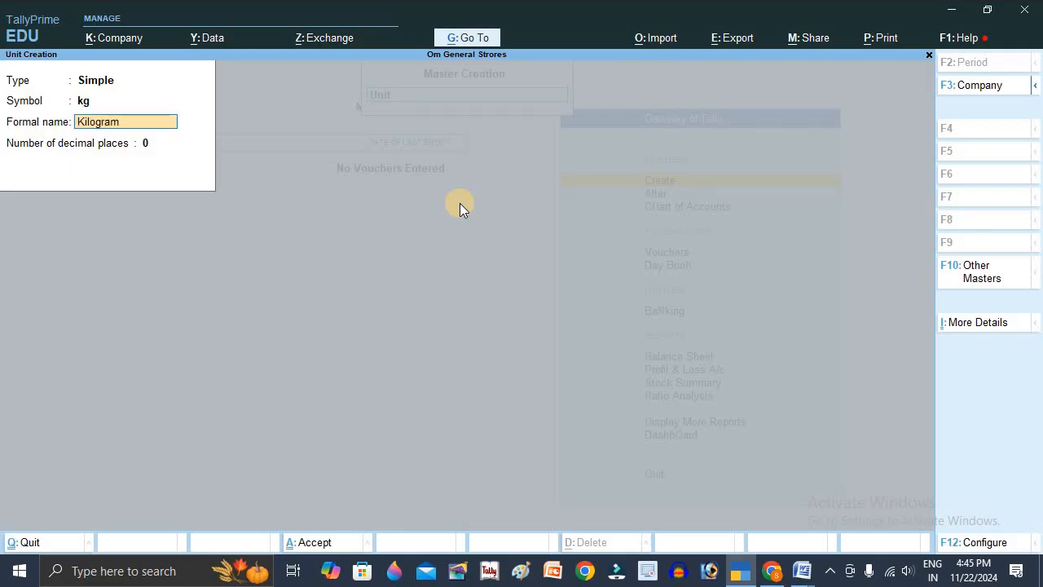
pyautogui.press('Return')
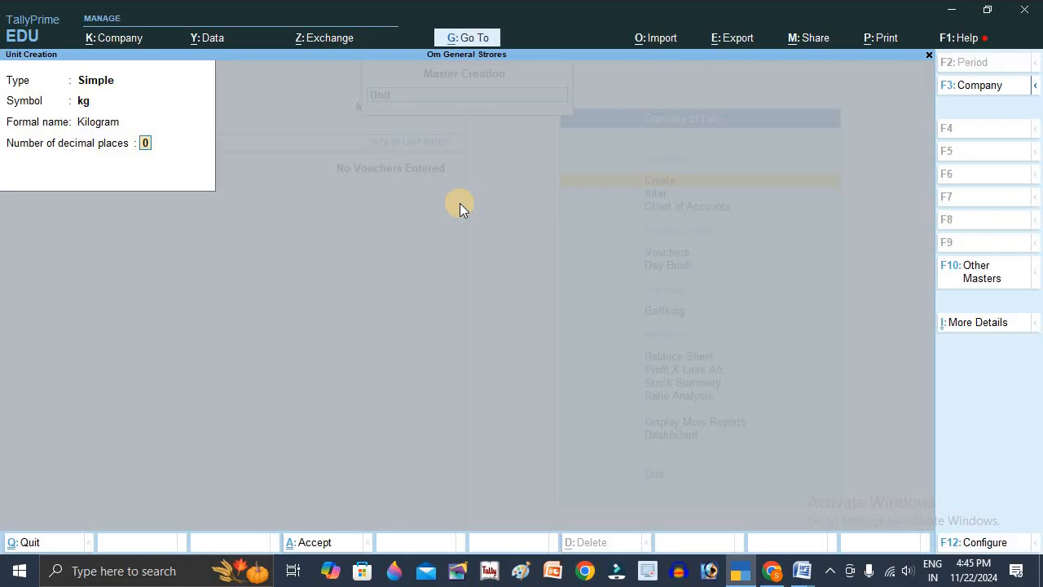
pyautogui.write('2')
pyautogui.press('ctrl')
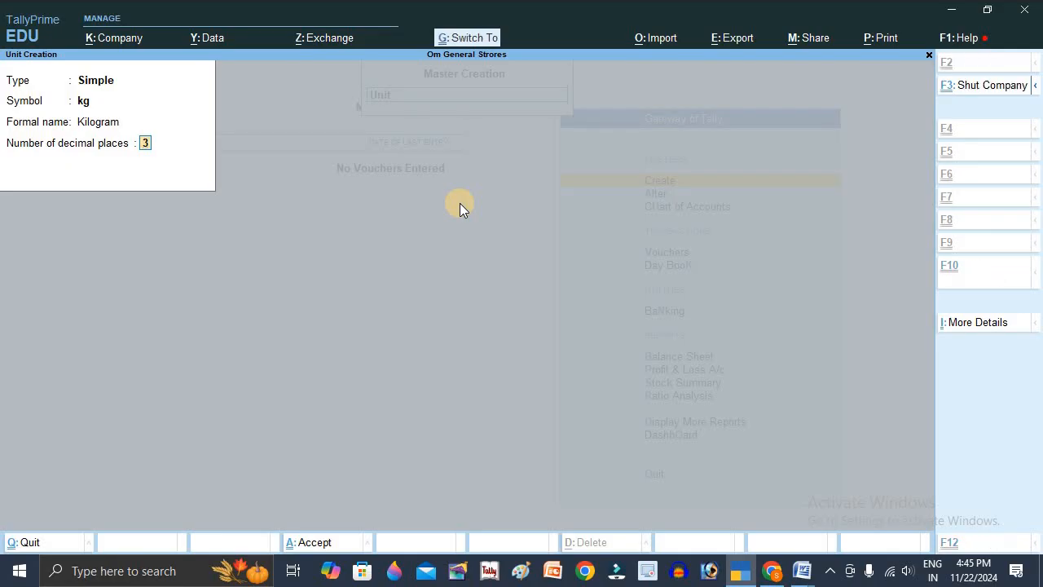
pyautogui.hotkey('ctrl', 'a')
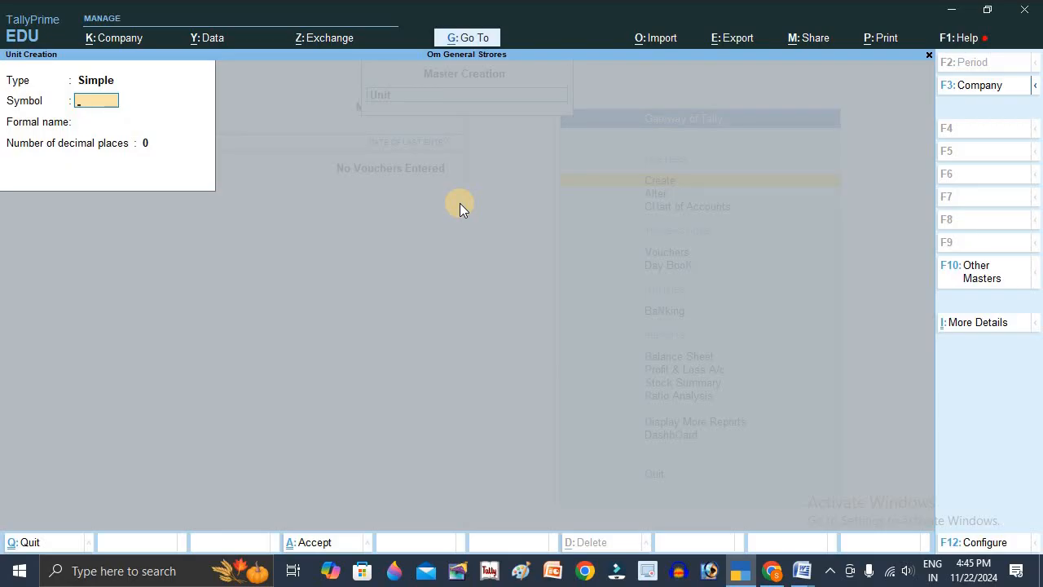
# - Create a simple unit with symbol pc and formal name Piece, keeping 0 decimal places
pyautogui.write('pc')
pyautogui.press('Return')
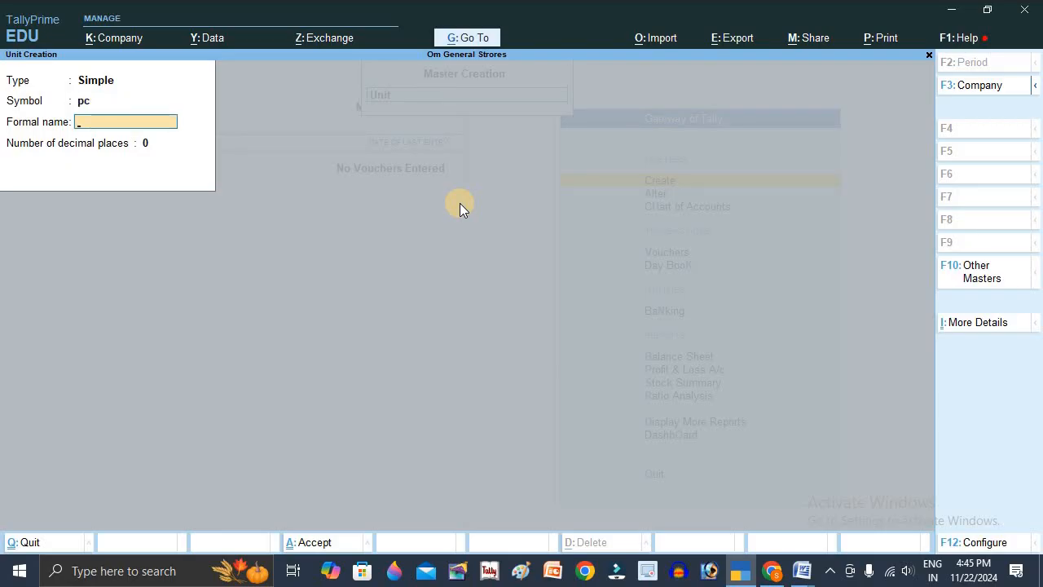
pyautogui.write('Piece')
pyautogui.press('Return')
pyautogui.press('Return')
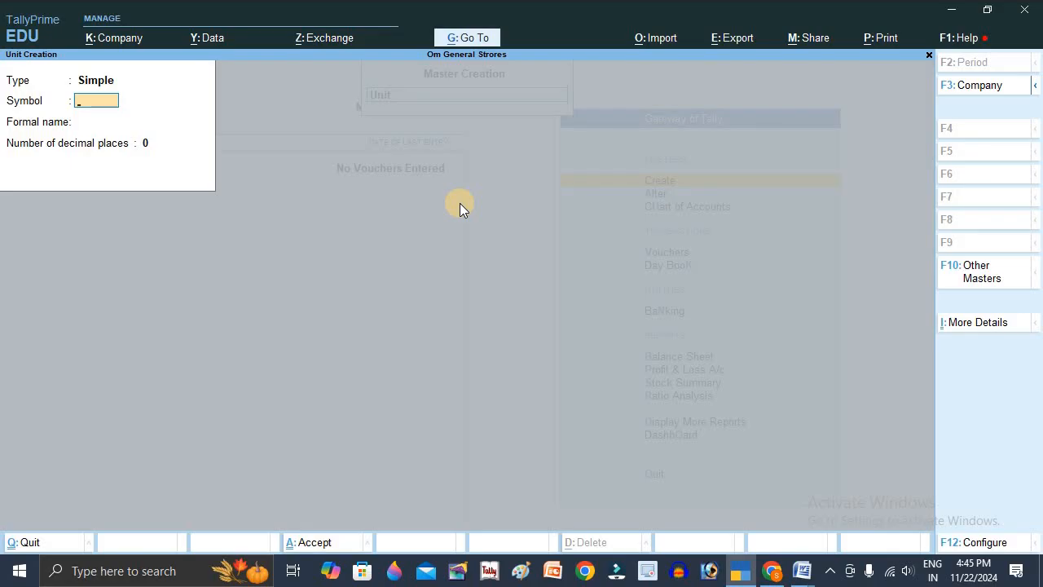
# - Create a simple unit with symbol dzn, formal name Dozen and 2 decimal places
pyautogui.write('dzn')
pyautogui.press('Return')
pyautogui.write('Do')
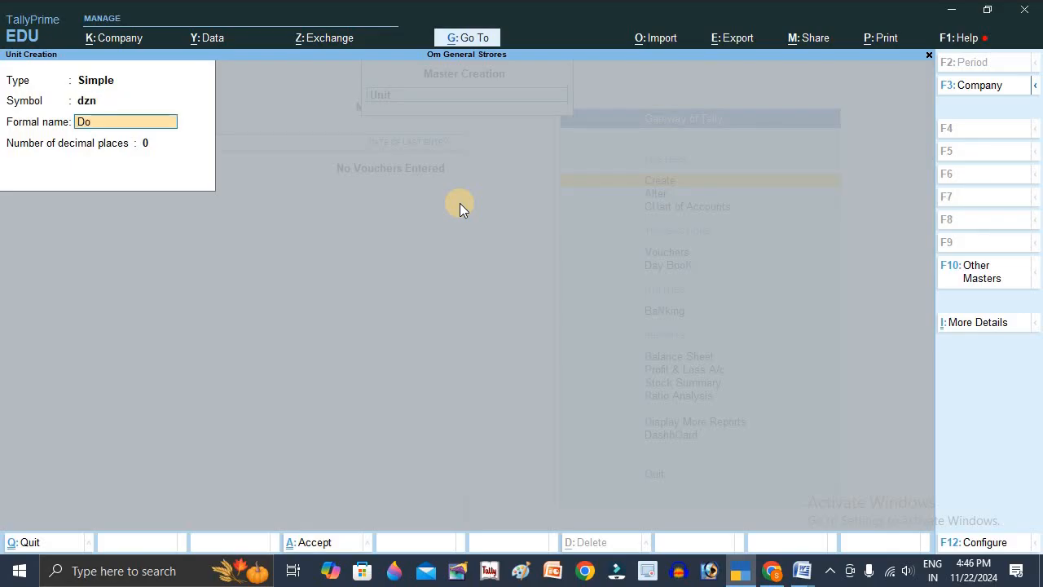
pyautogui.write('zen')
pyautogui.press('Return')
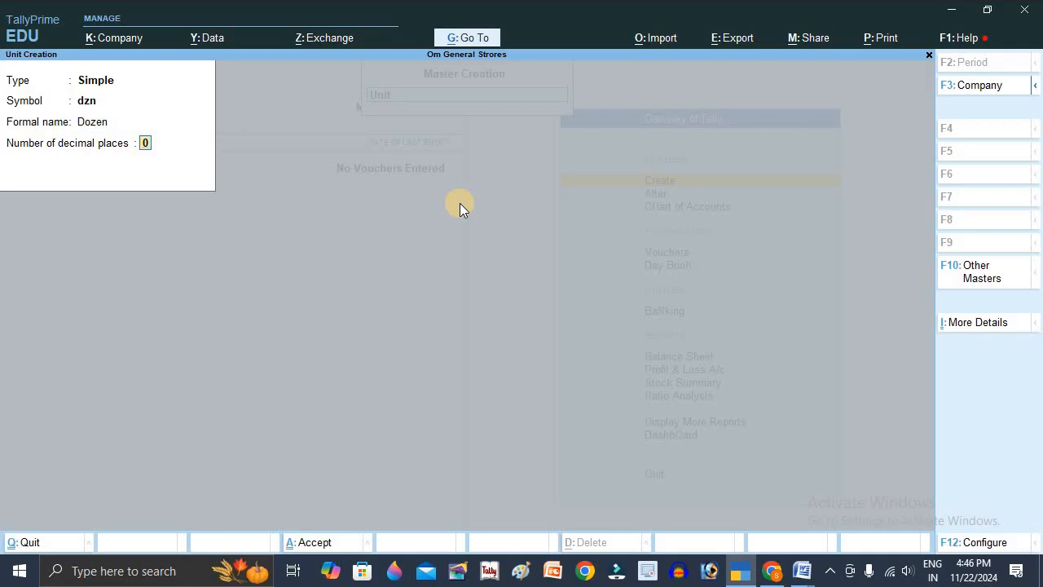
pyautogui.write('2')
pyautogui.press('ctrl')
pyautogui.hotkey('ctrl', 'a')
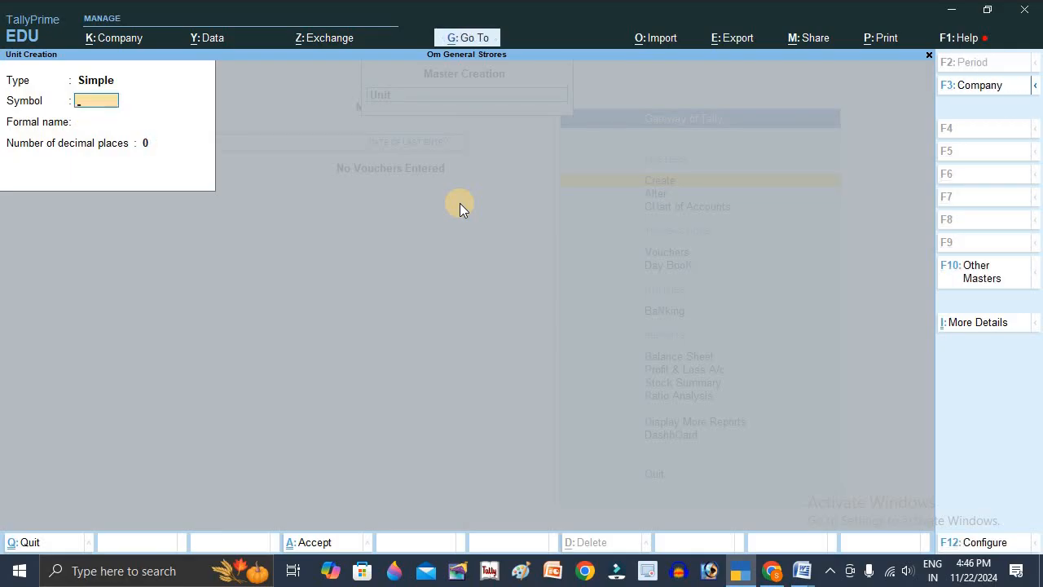
# - Create a simple unit with symbol peti, leaving the formal name blank and the decimal places at 0
pyautogui.write('peti')
pyautogui.press('Return')
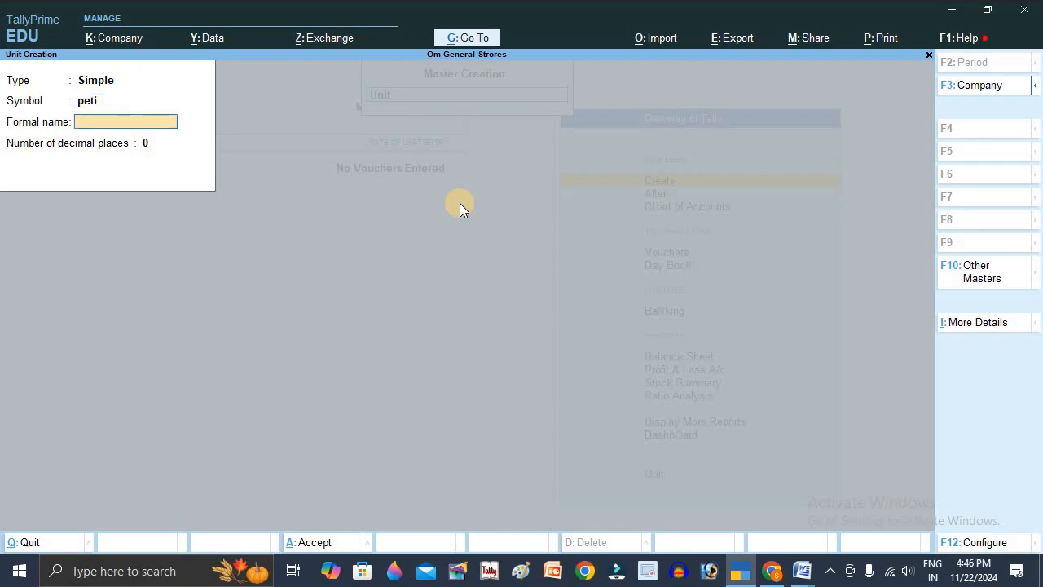
pyautogui.press('Return')
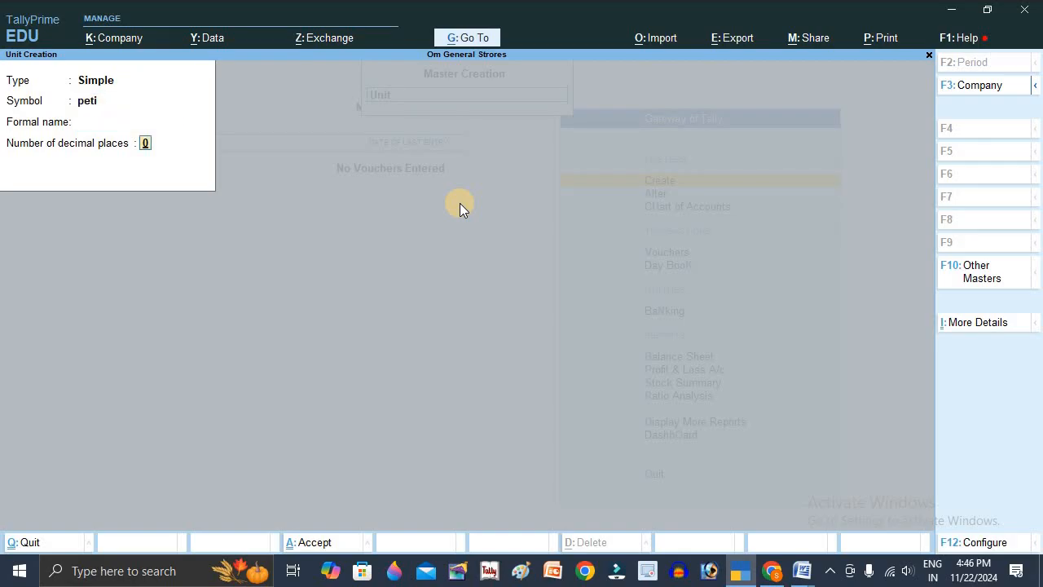
pyautogui.press('Return')
pyautogui.press('Return')
# - Create a simple unit with symbol bag, formal name Bori and 2 decimal places, and leave unit creation
pyautogui.write('bori')
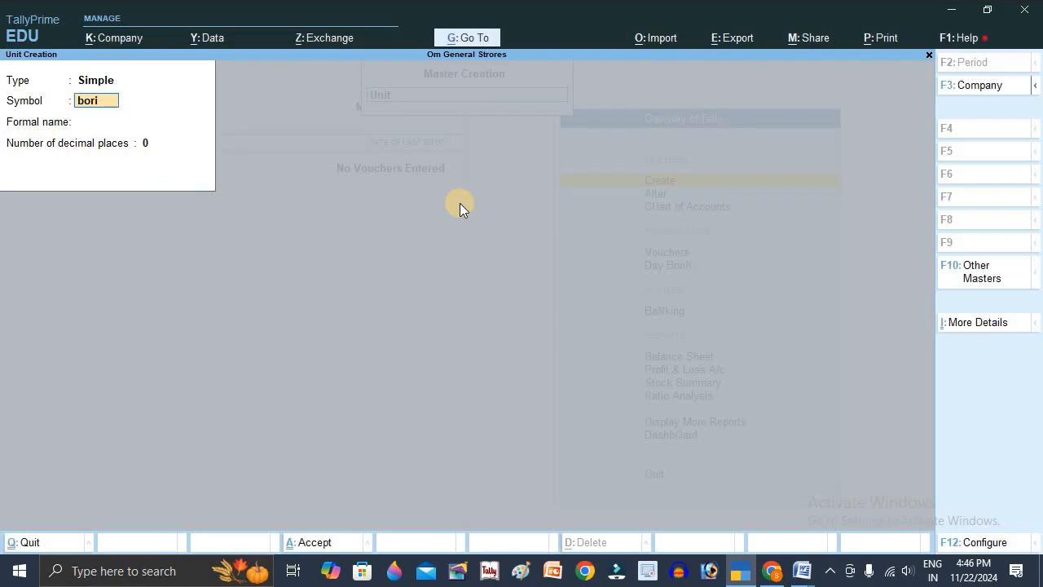
pyautogui.press('Return')
pyautogui.press('BackSpace')
pyautogui.write('bag')
pyautogui.press('Return')
pyautogui.write('Bori')
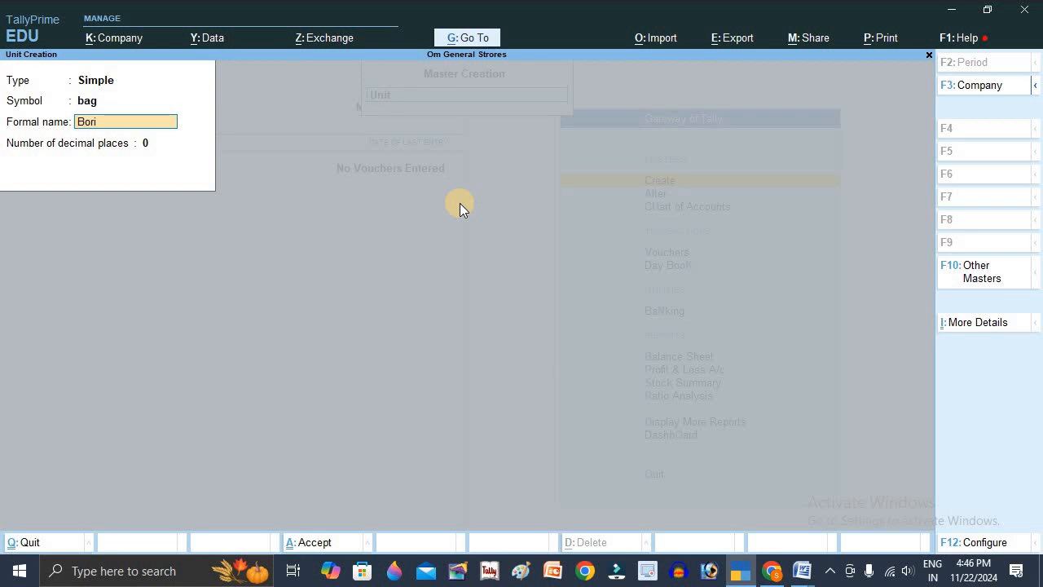
pyautogui.press('Return')
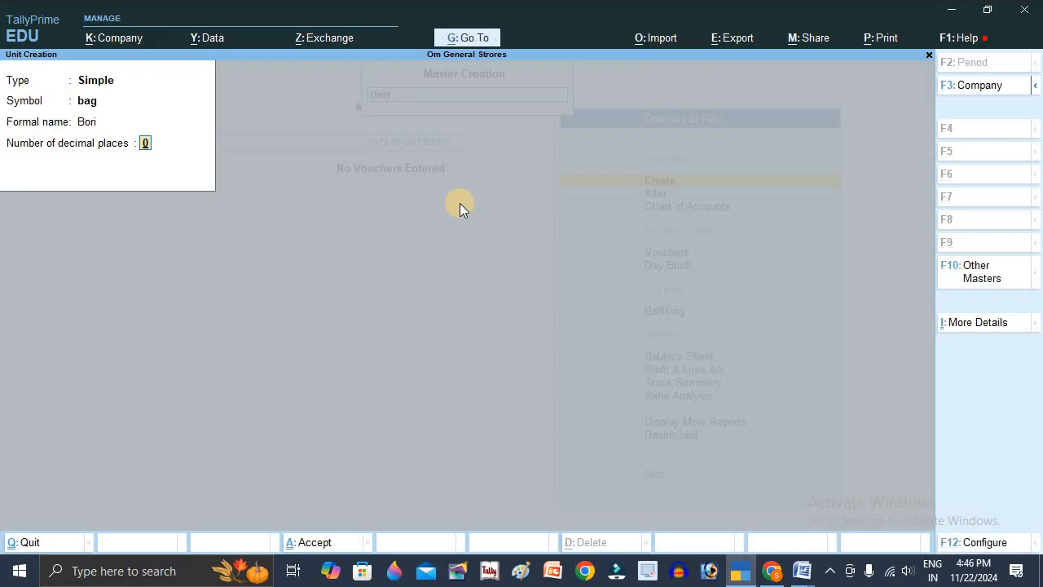
pyautogui.press('ctrl')
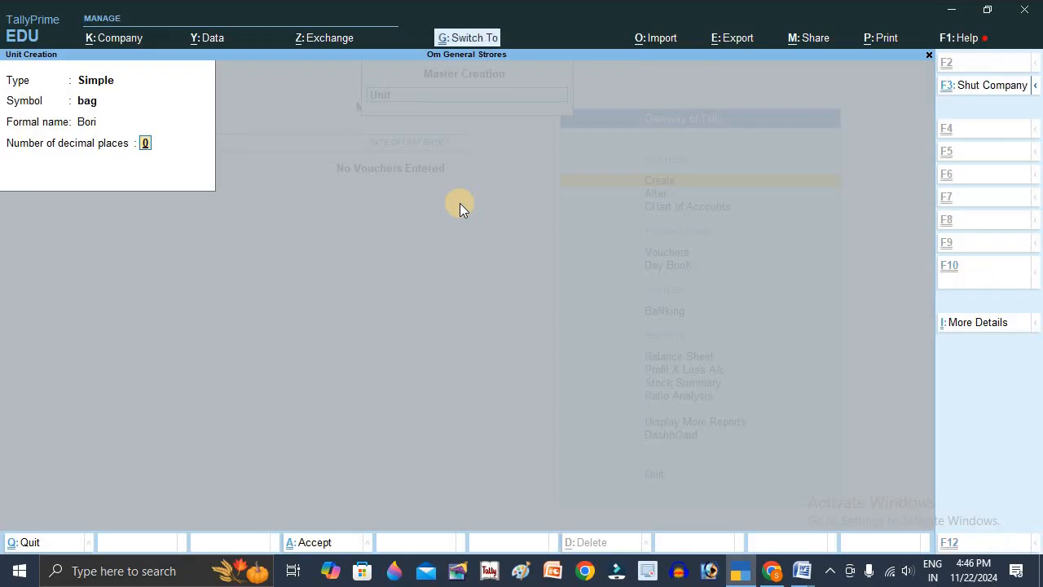
pyautogui.write('2')
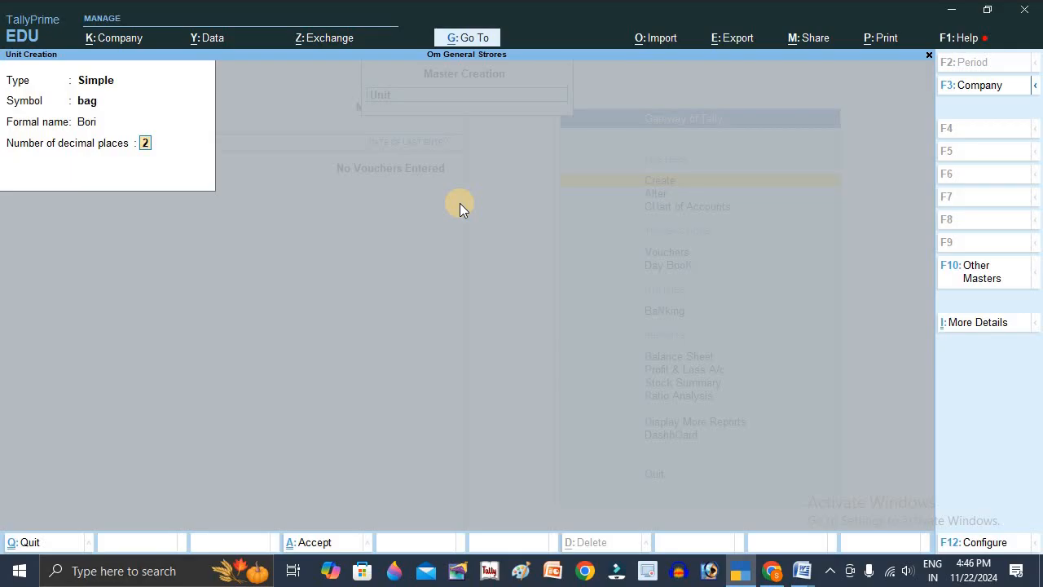
pyautogui.press('Return')
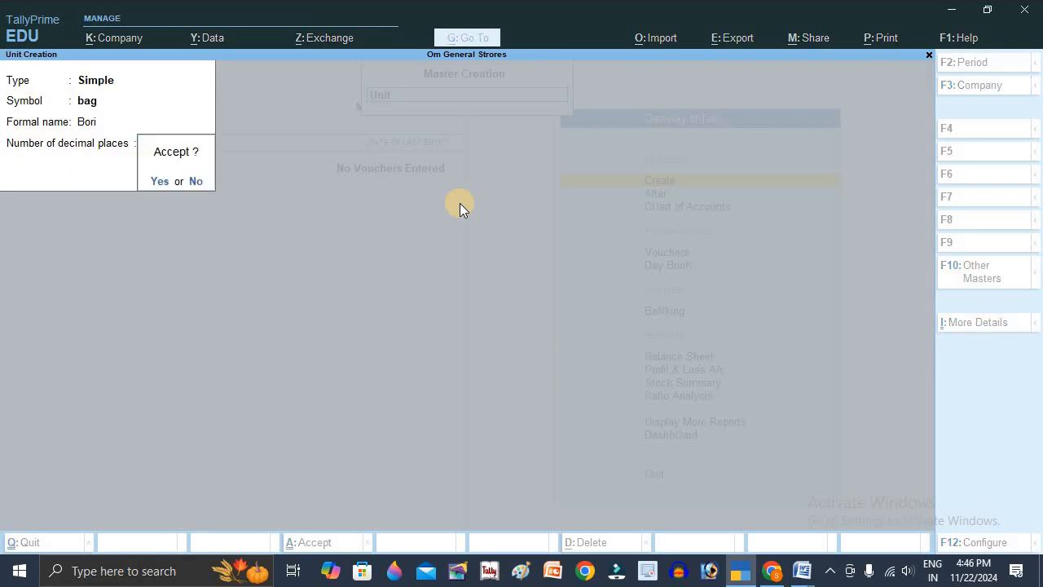
pyautogui.press('Return')
pyautogui.press('Escape')
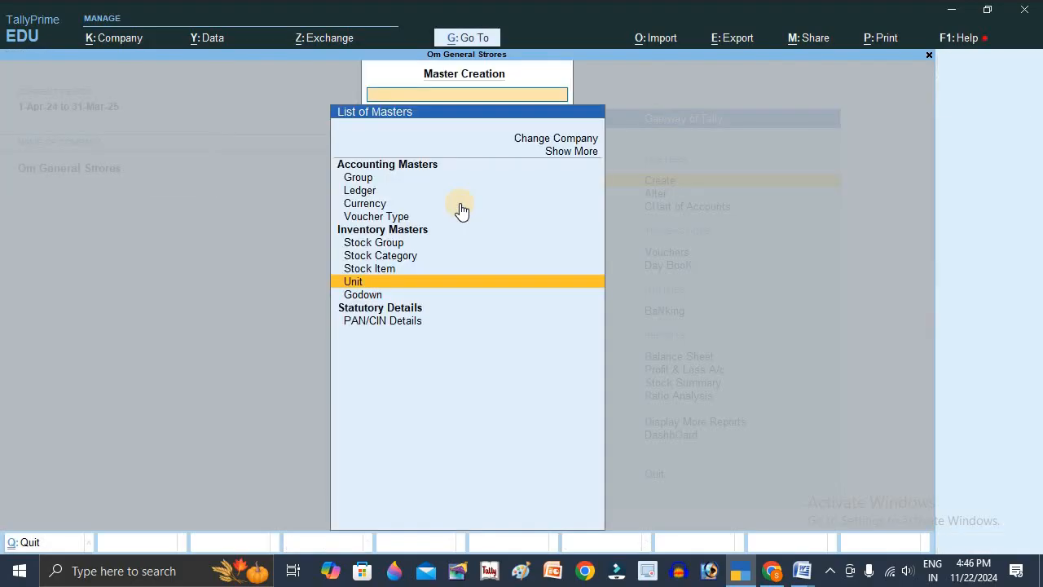
pyautogui.press('Up')
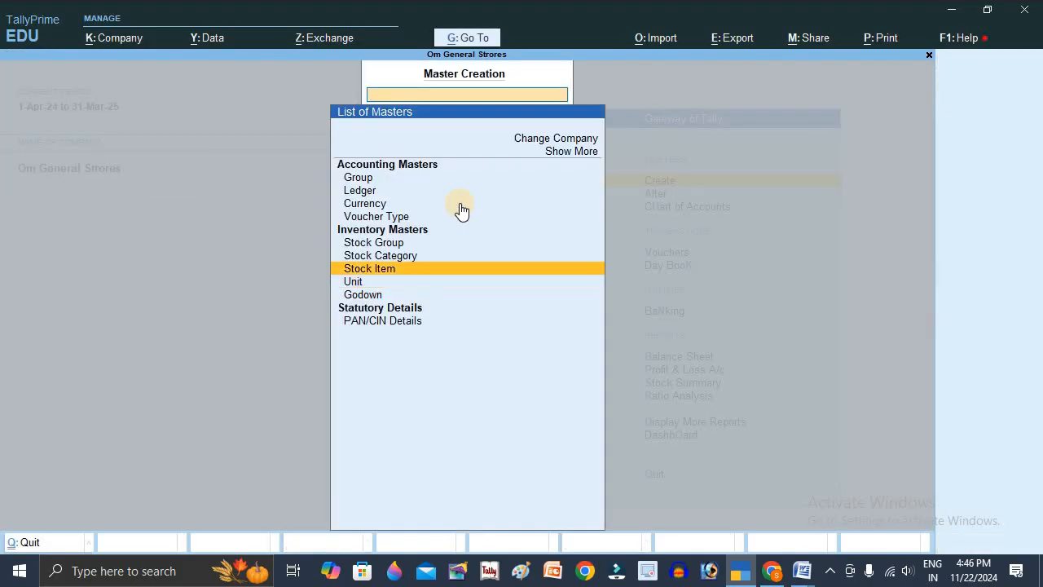
pyautogui.press('Return')
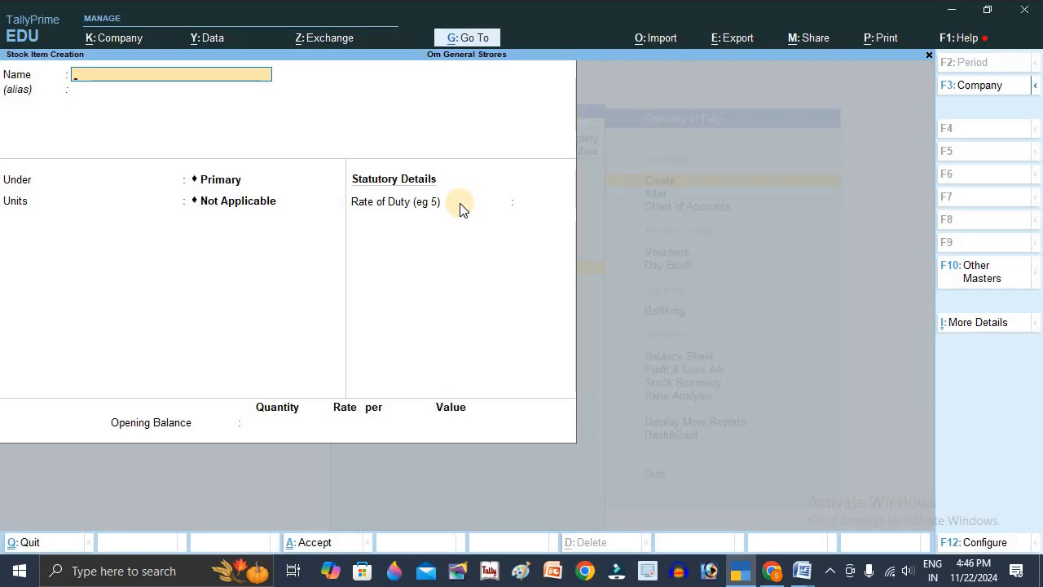
pyautogui.write('Aloo')
pyautogui.press('Return')
pyautogui.press('Return')
pyautogui.press('Down')
pyautogui.press('Return')
pyautogui.press('Down')
pyautogui.press('Down')
pyautogui.press('Down')
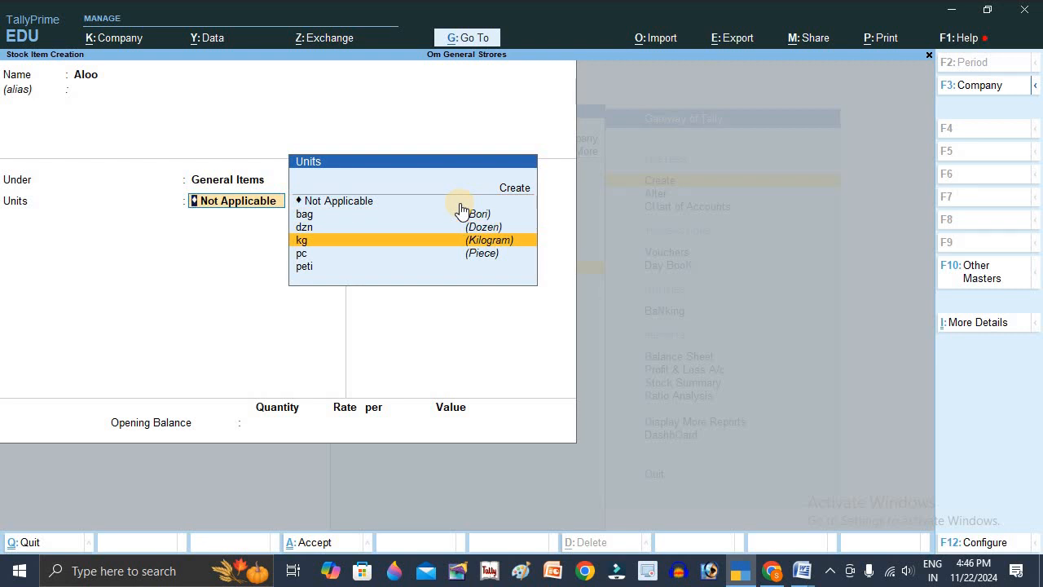
pyautogui.press('Return')
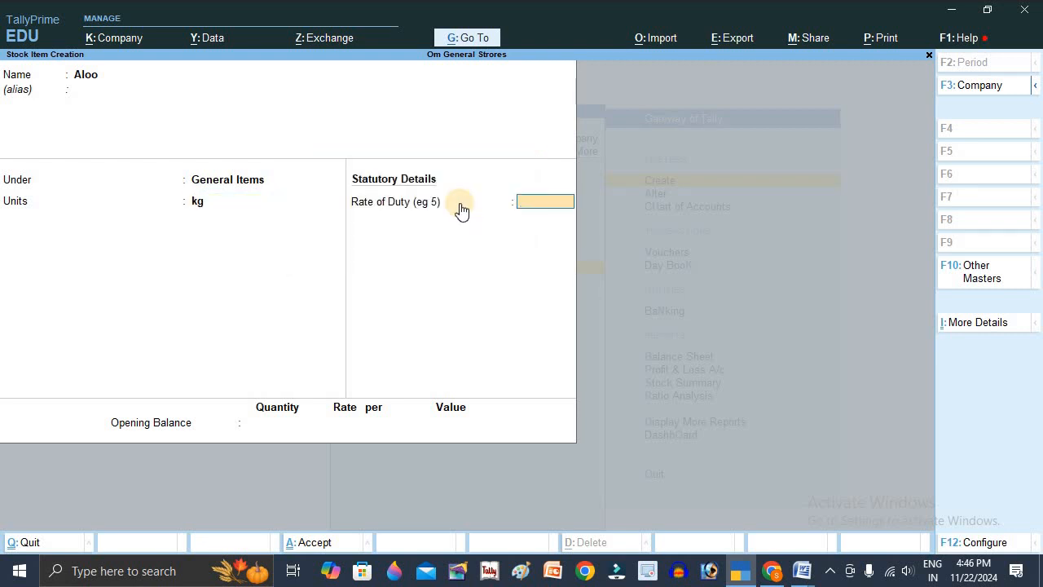
pyautogui.press('BackSpace')
pyautogui.press('Escape')
pyautogui.press('Escape')
# - Create a simple unit with symbol qtl and formal name Quintal, keeping 0 decimal places, and leave unit creation
pyautogui.press('Return')
pyautogui.press('Down')
pyautogui.press('Down')
pyautogui.press('Down')
pyautogui.press('Down')
pyautogui.press('Down')
pyautogui.press('Down')
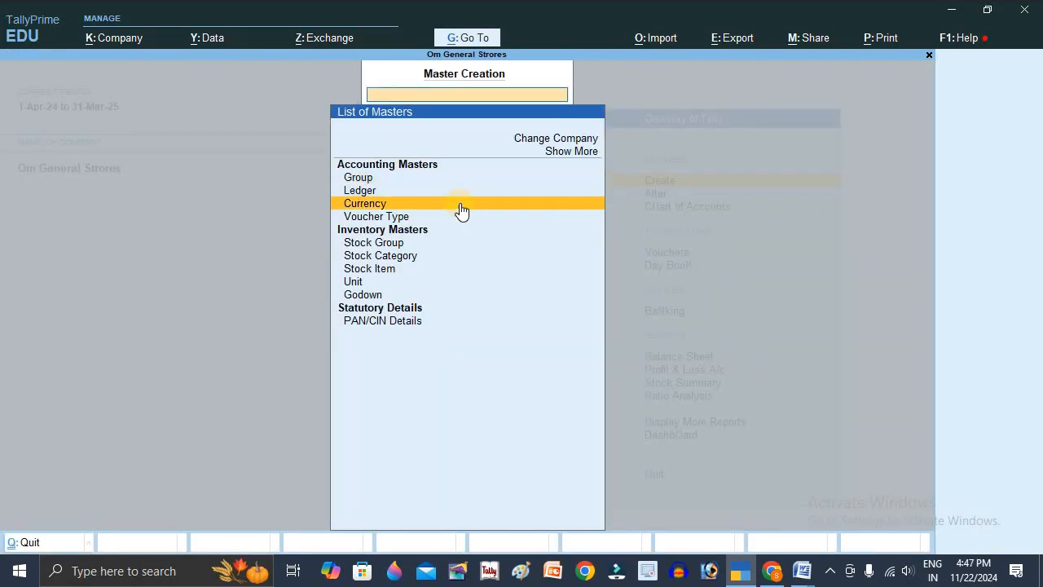
pyautogui.press('Down')
pyautogui.press('Return')
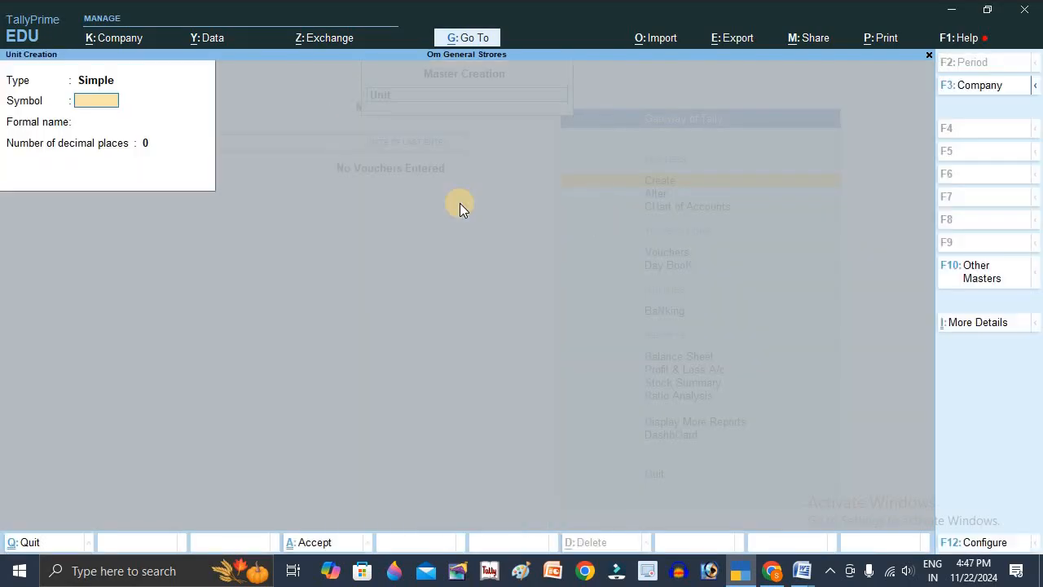
pyautogui.write('q')
pyautogui.press('Return')
pyautogui.write('Quintal')
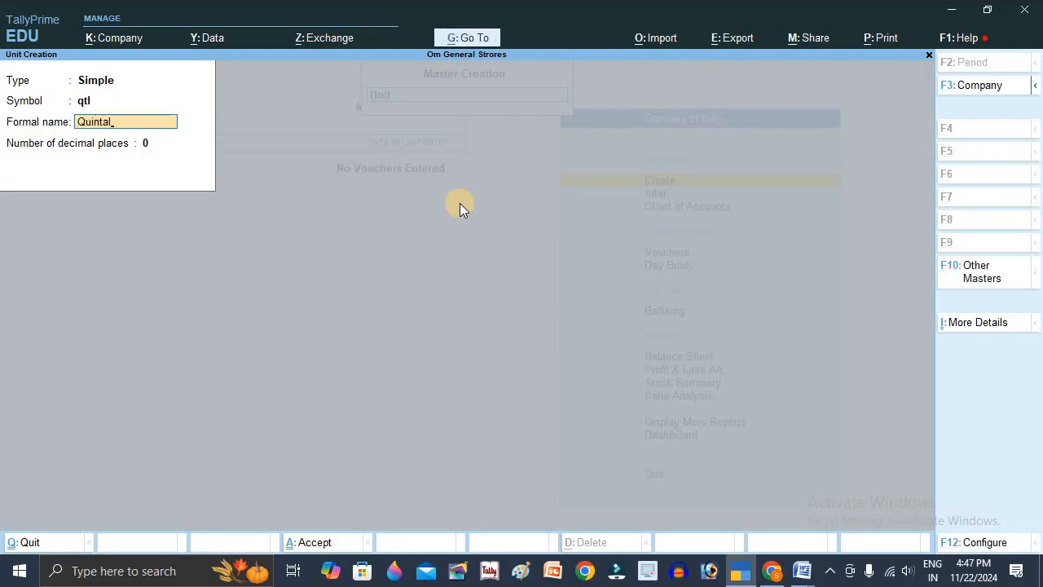
pyautogui.press('Return')
pyautogui.press('Return')
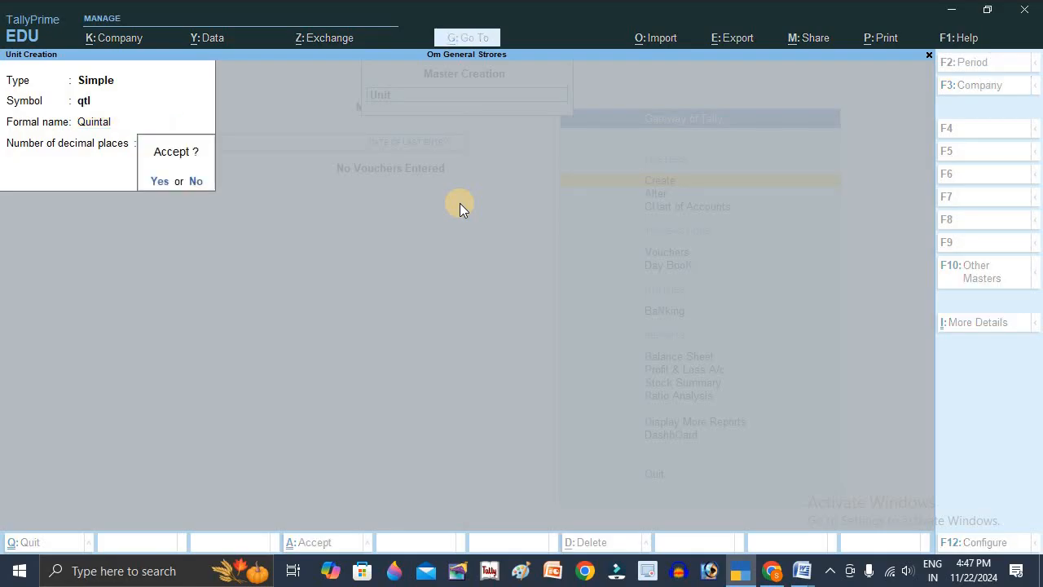
pyautogui.press('Return')
pyautogui.press('Escape')
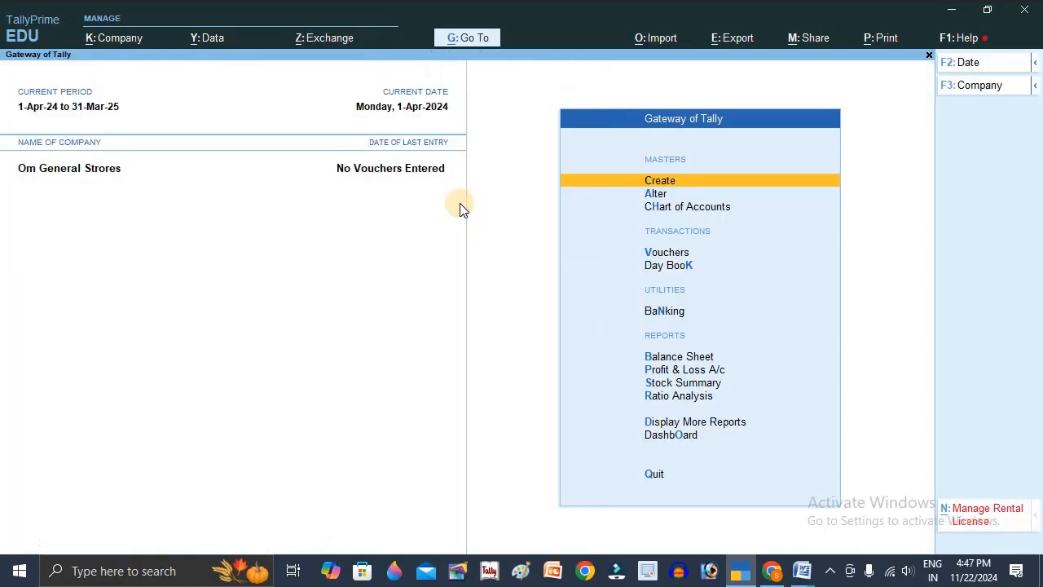
# - Start creating a stock item named Aaloo, leaving its alias blank
pyautogui.press('Return')
pyautogui.press('Down')
pyautogui.press('Down')
pyautogui.press('Down')
pyautogui.press('Down')
pyautogui.press('Down')
pyautogui.press('Down')
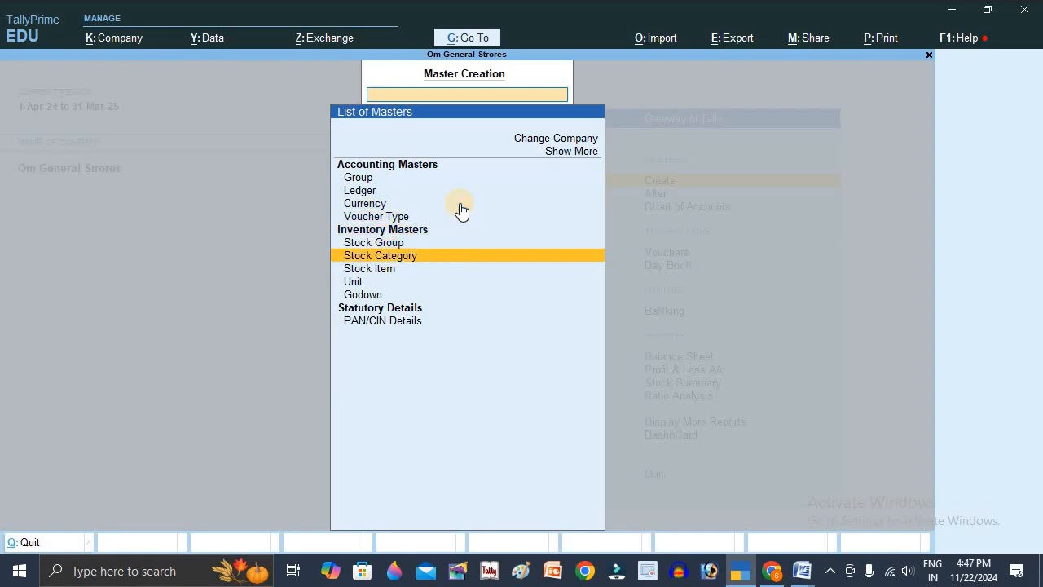
pyautogui.press('Return')
pyautogui.write('Aa')
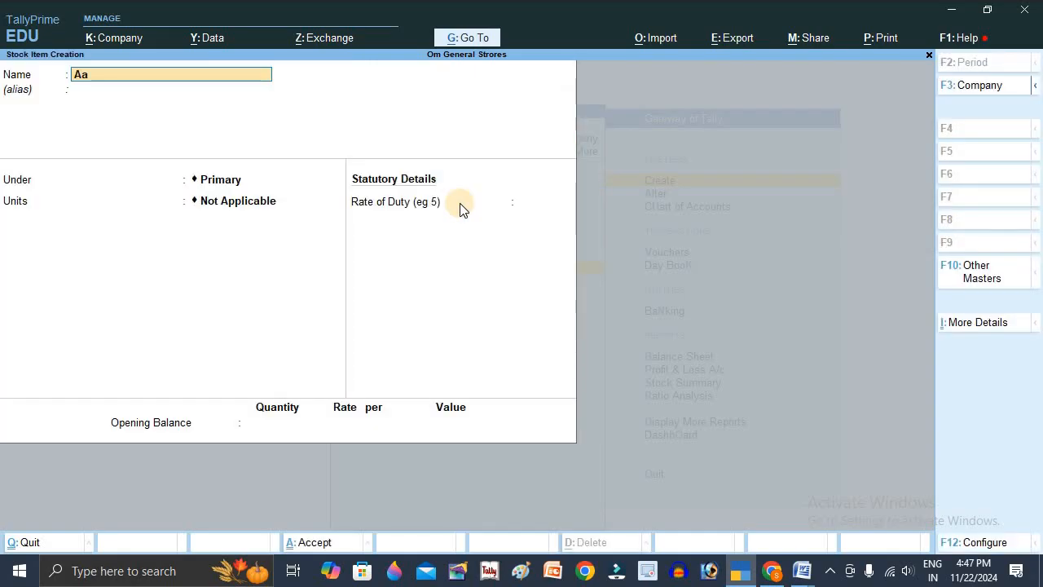
pyautogui.write('loo')
pyautogui.press('Return')
# - Place the Aaloo stock item under the General Items group and set its unit to kg
pyautogui.press('Down')
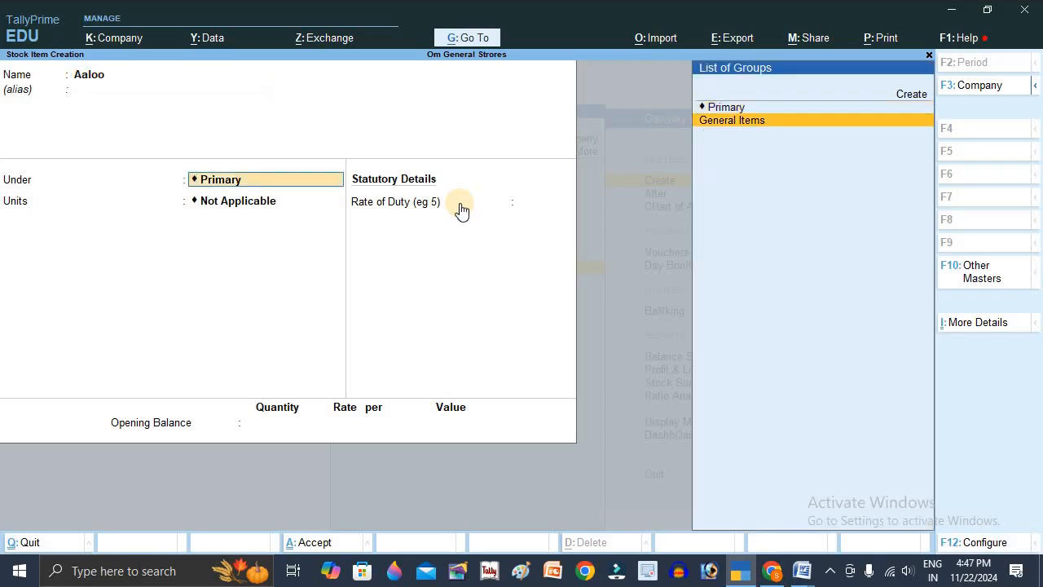
pyautogui.press('Return')
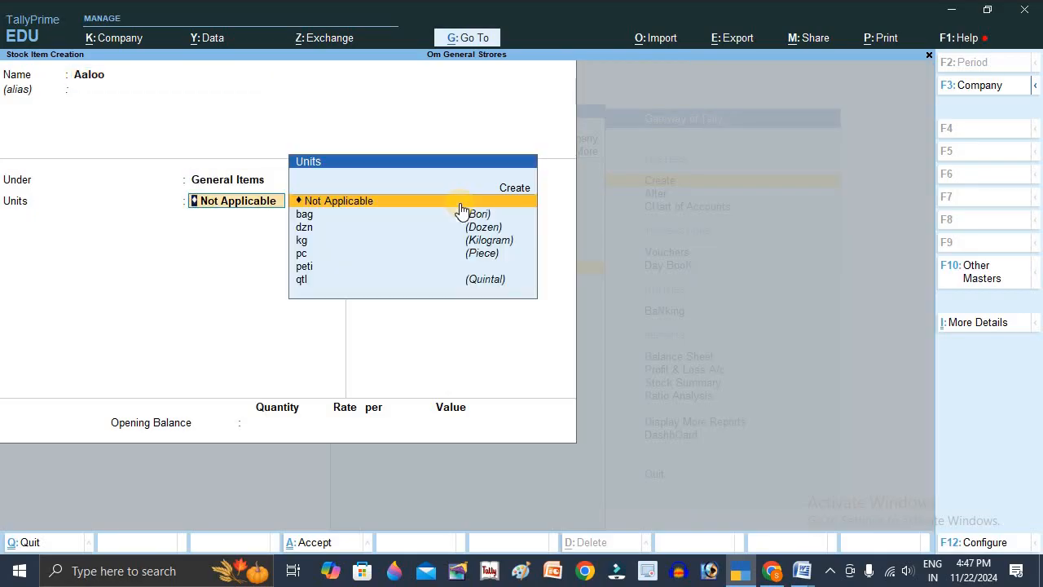
pyautogui.press('Down')
pyautogui.press('Down')
pyautogui.press('Down')
pyautogui.press('Return')
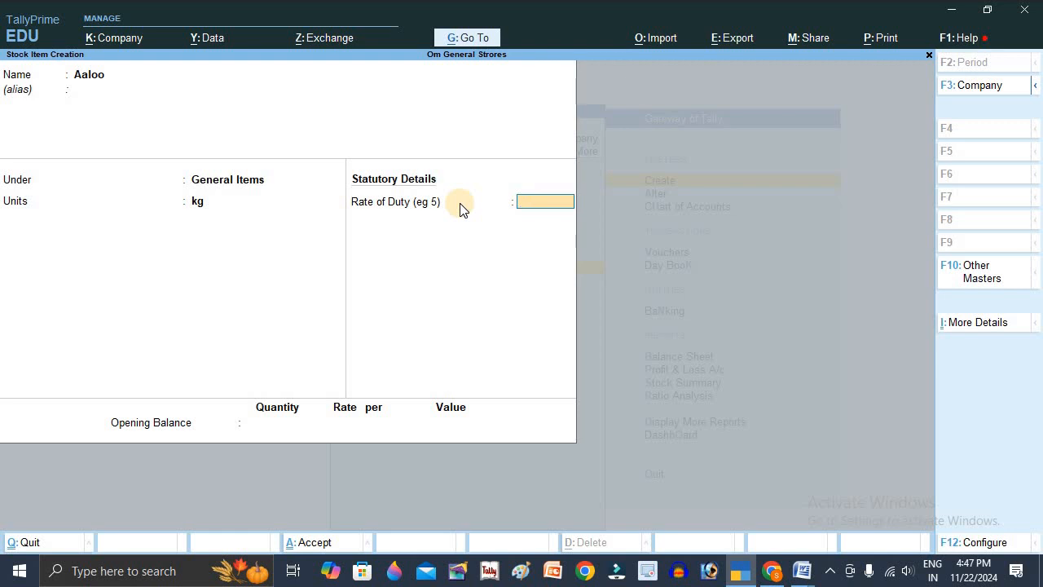
# - Enable Use Alternate Units in the stock item configuration and accept the configuration
pyautogui.press('F12')
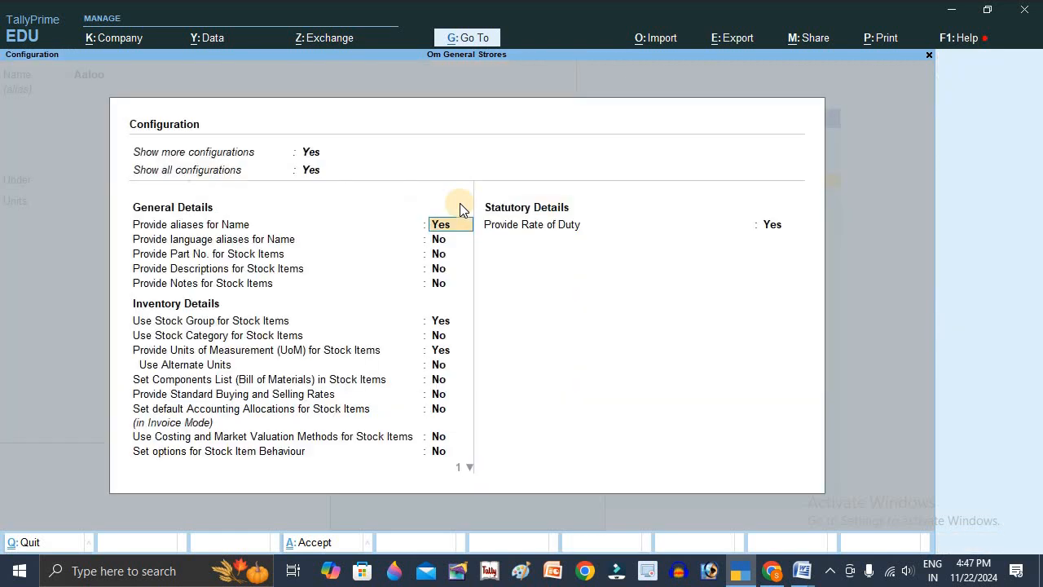
pyautogui.press('Return')
pyautogui.press('Return')
pyautogui.press('Return')
pyautogui.press('Return')
pyautogui.press('Return')
pyautogui.press('Return')
pyautogui.press('Return')
pyautogui.press('Return')
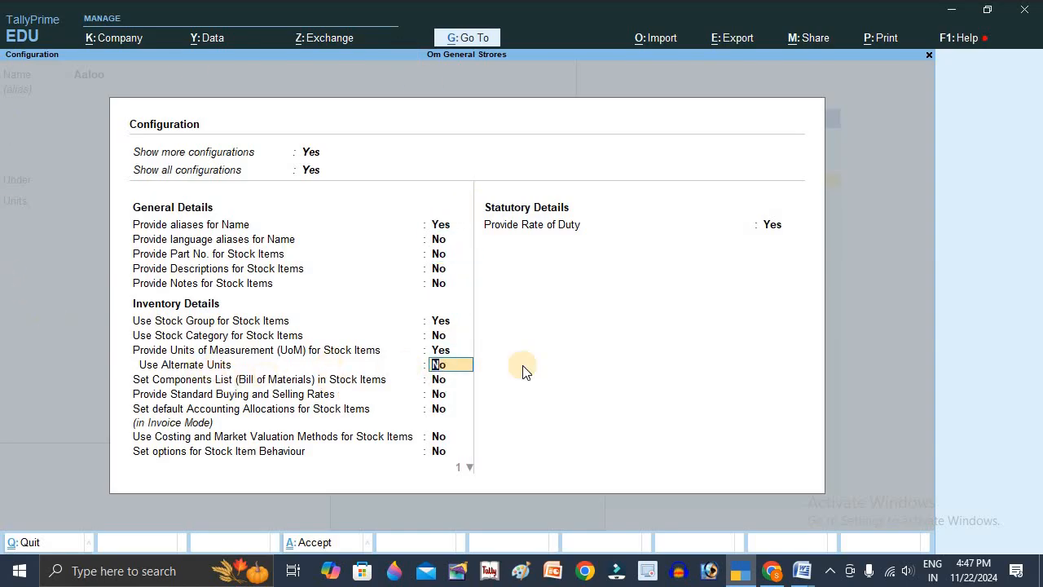
pyautogui.write('y')
pyautogui.press('Return')
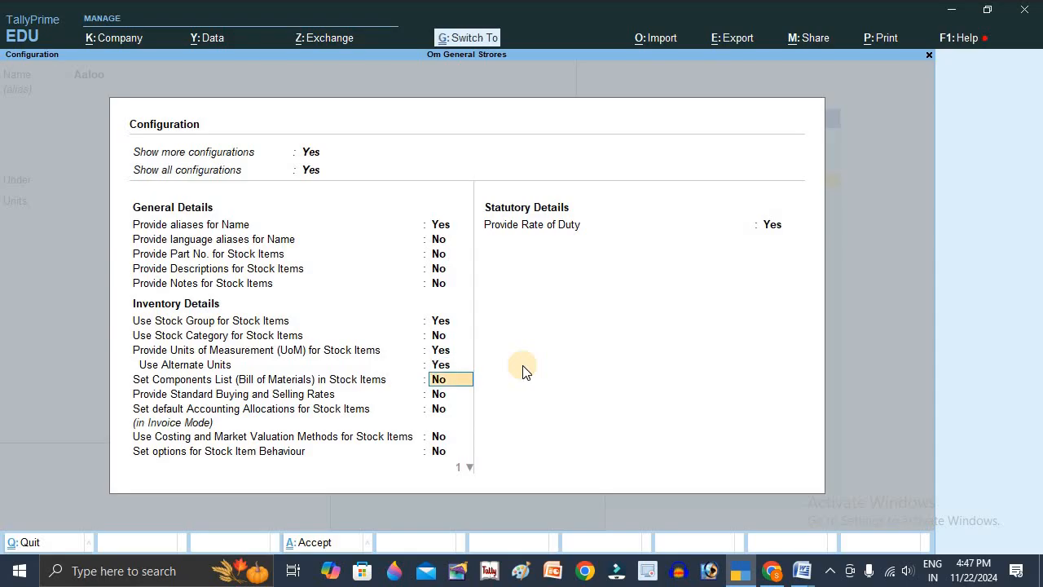
pyautogui.hotkey('ctrl', 'a')
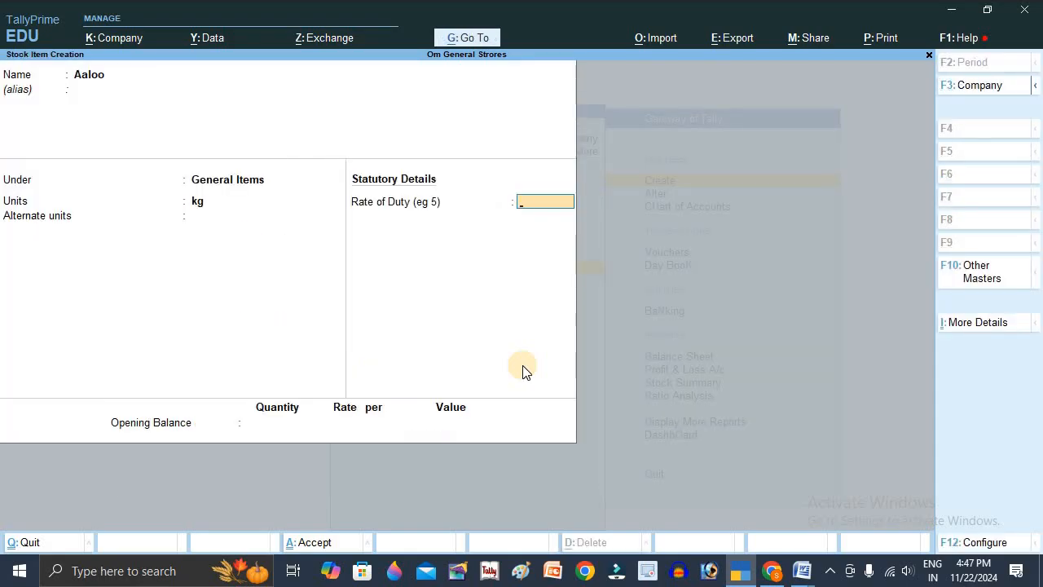
# - Set Aaloo's alternate unit to qtl with the conversion 1 qtl = 100 kg, leaving the rate of duty blank
pyautogui.press('Return')
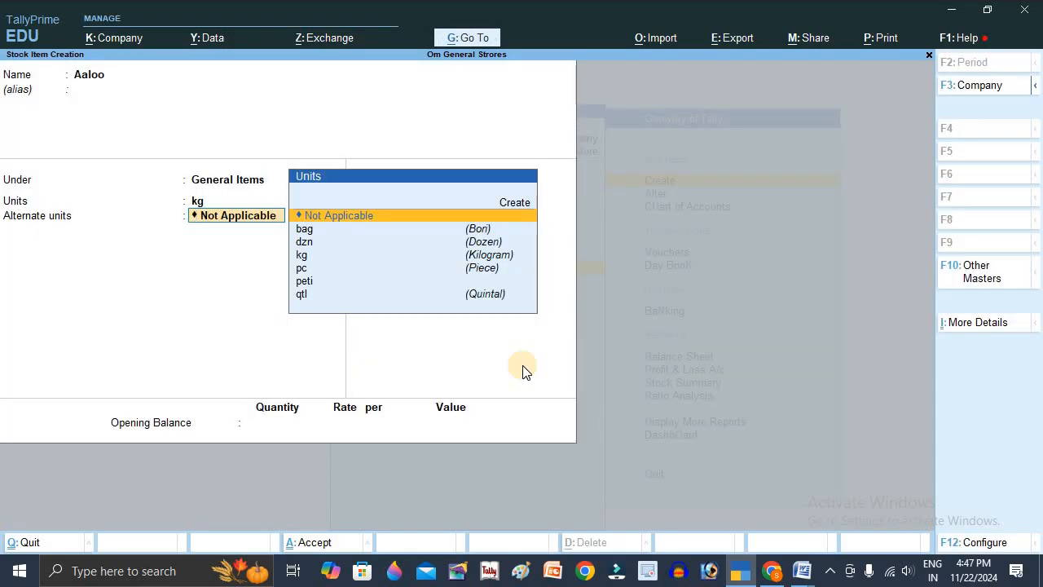
pyautogui.press('Down')
pyautogui.press('Down')
pyautogui.press('Down')
pyautogui.press('Down')
pyautogui.press('Down')
pyautogui.press('Down')
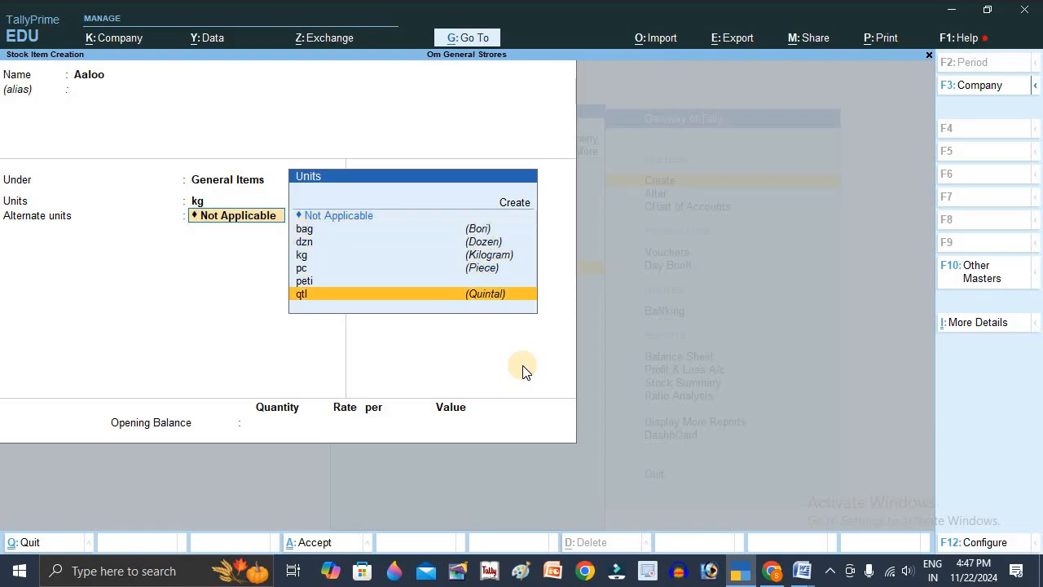
pyautogui.press('Return')
pyautogui.write('1')
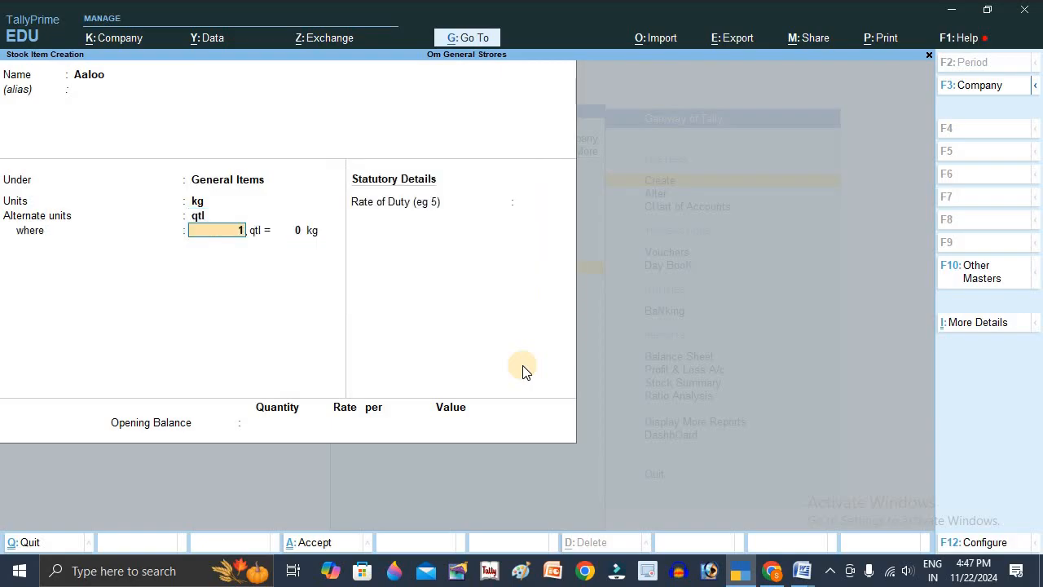
pyautogui.press('Return')
pyautogui.write('100')
pyautogui.press('Return')
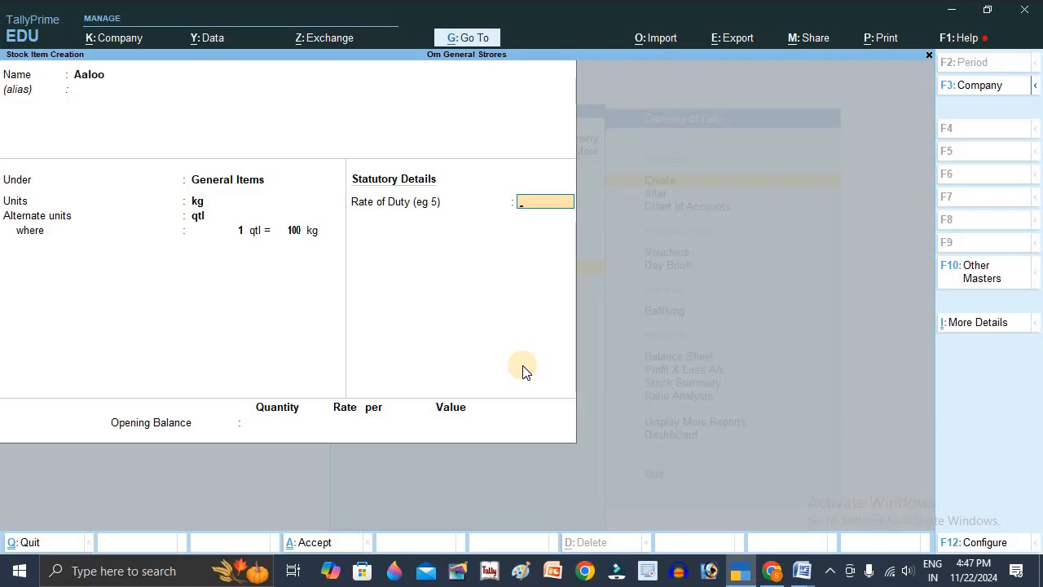
# - Go back over Aaloo's alternate unit and conversion, keep them as entered, and save the stock item without an opening balance
pyautogui.press('BackSpace')
pyautogui.press('BackSpace')
pyautogui.press('BackSpace')
pyautogui.press('BackSpace')
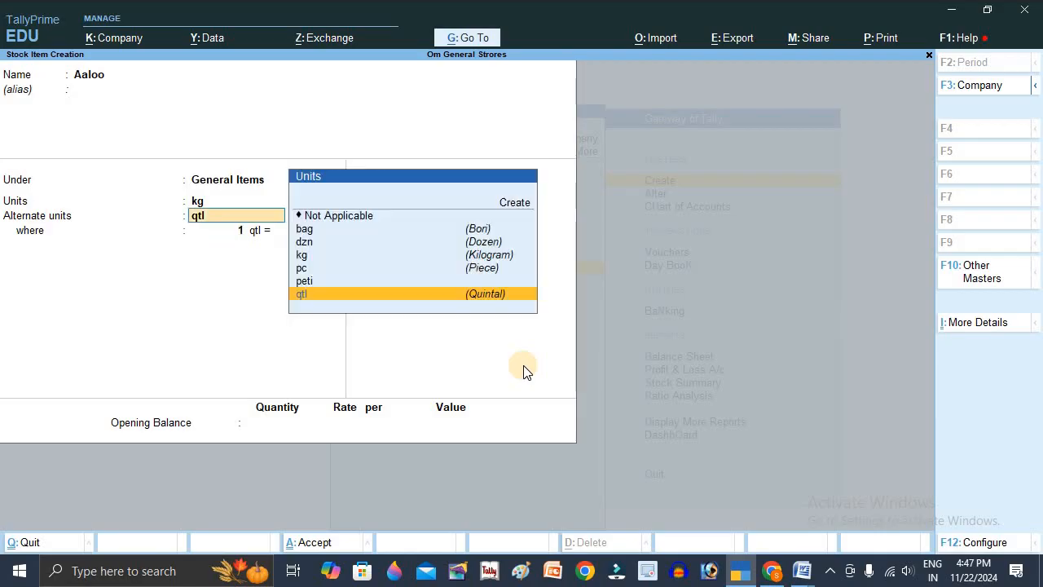
pyautogui.press('Return')
pyautogui.press('Return')
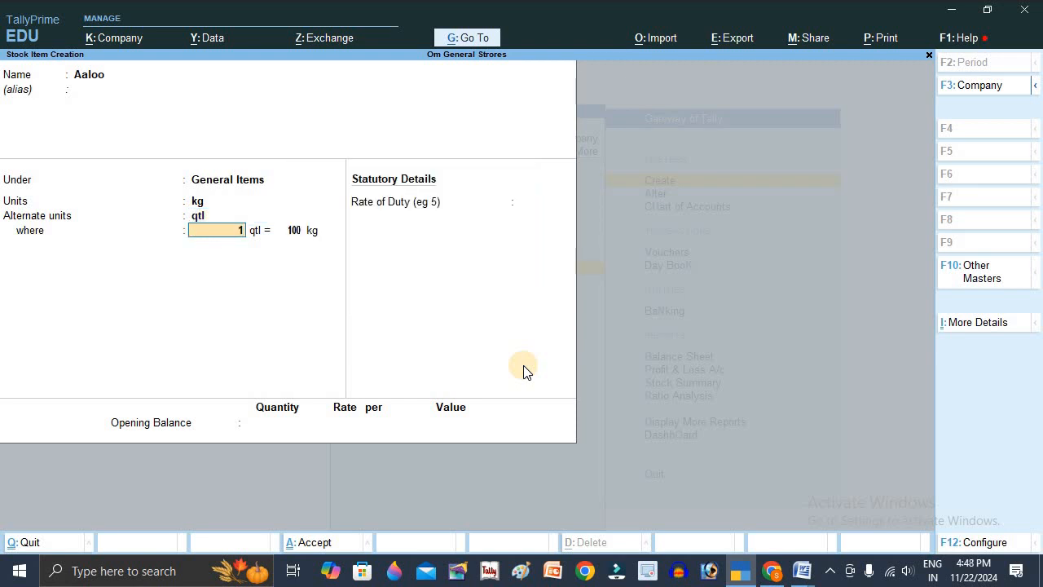
pyautogui.press('Return')
pyautogui.press('Return')
pyautogui.press('Return')
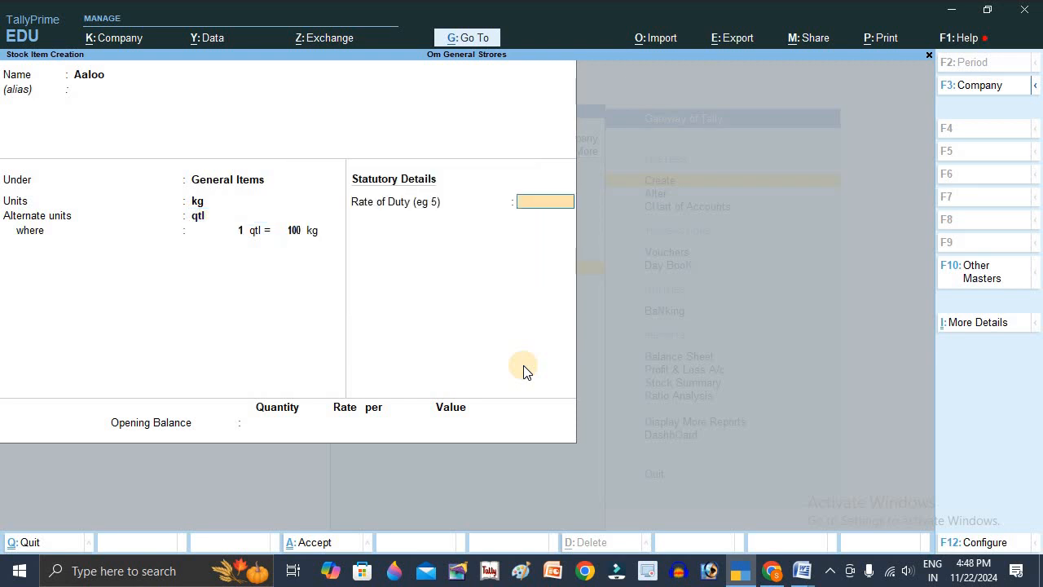
pyautogui.press('Return')
pyautogui.press('Return')
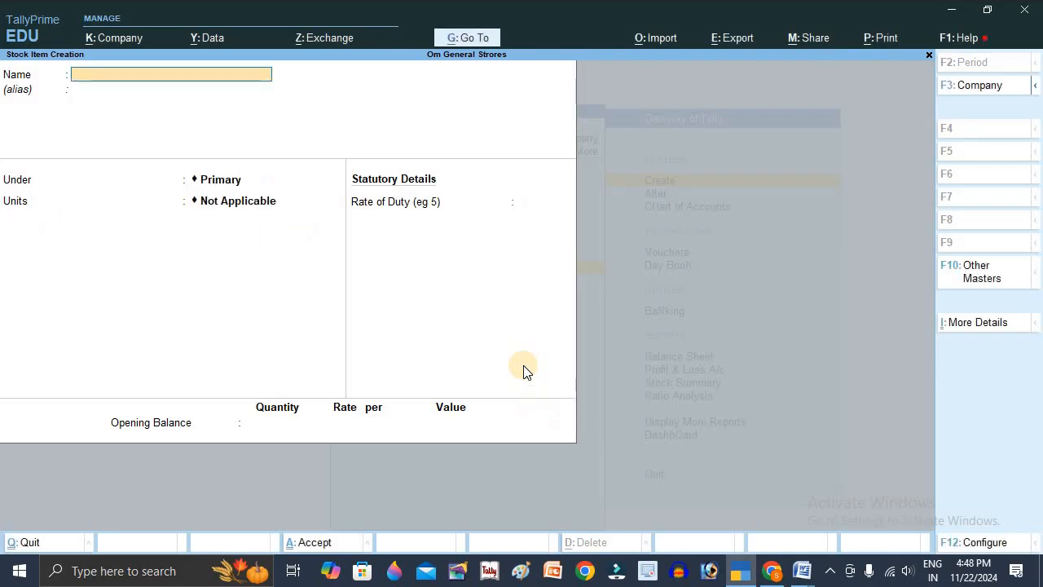
# - Check the unit conversions in the Word document, and back in TallyPrime name the new stock item Stapler
pyautogui.hotkey('alt', 'Tab')
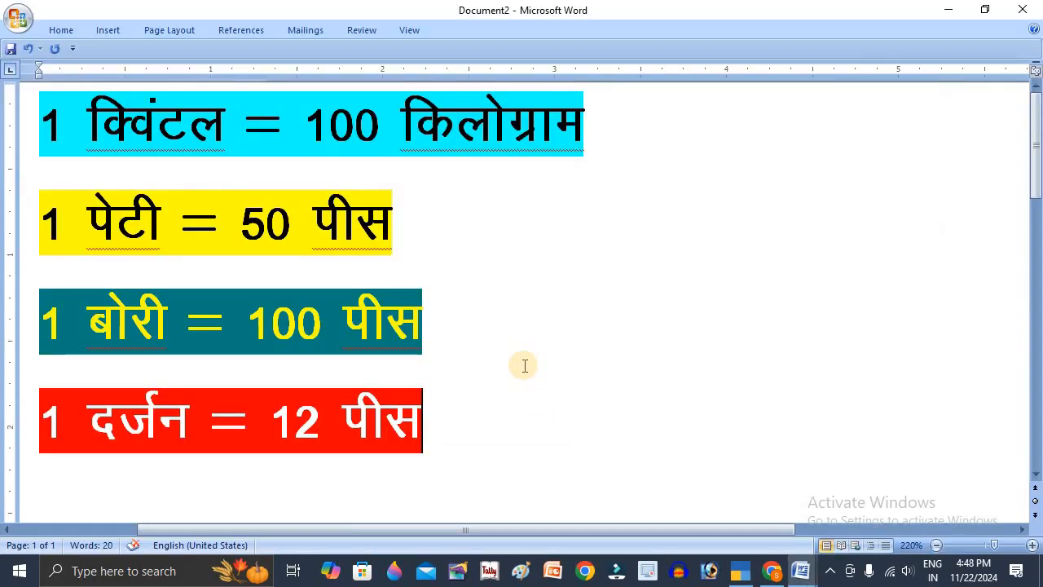
pyautogui.hotkey('alt', 'Tab')
pyautogui.hotkey('alt', 'Tab')
pyautogui.hotkey('alt', 'Tab')
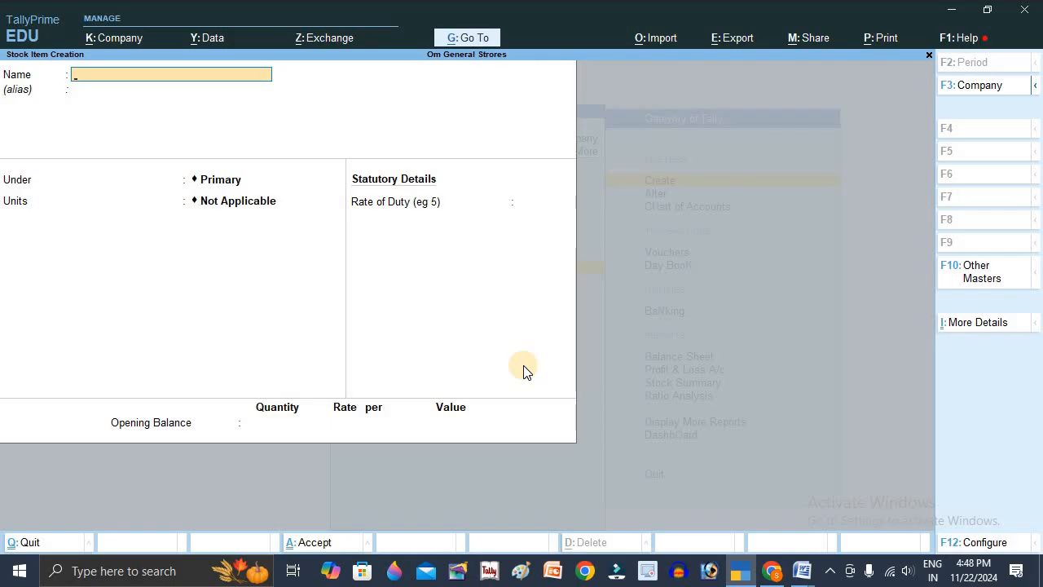
pyautogui.write('St')
pyautogui.write('eple')
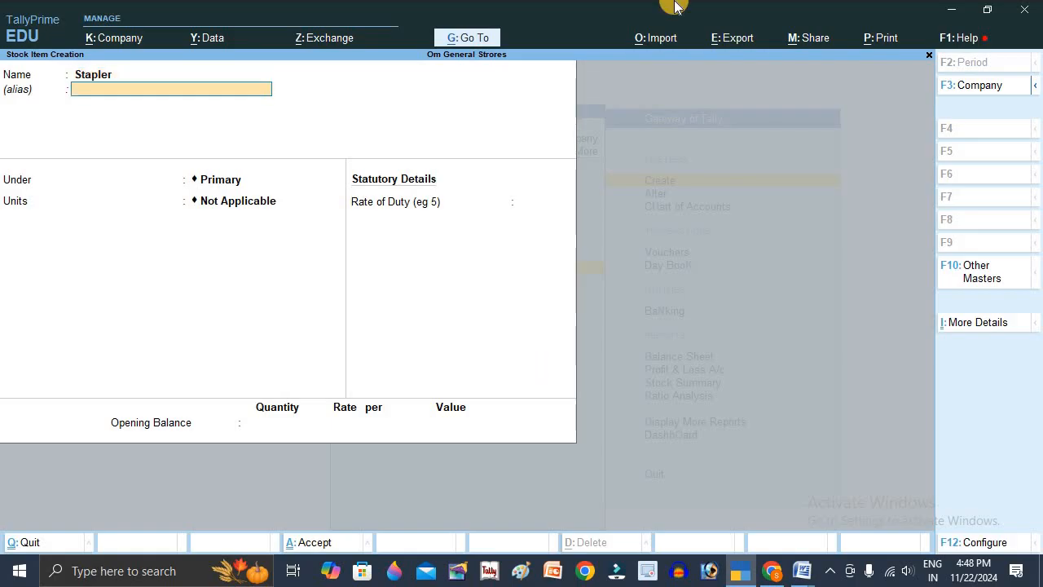
# - Place Stapler under General Items with pc as its unit and peti as its alternate unit
pyautogui.press('Return')
pyautogui.press('Down')
pyautogui.press('Return')
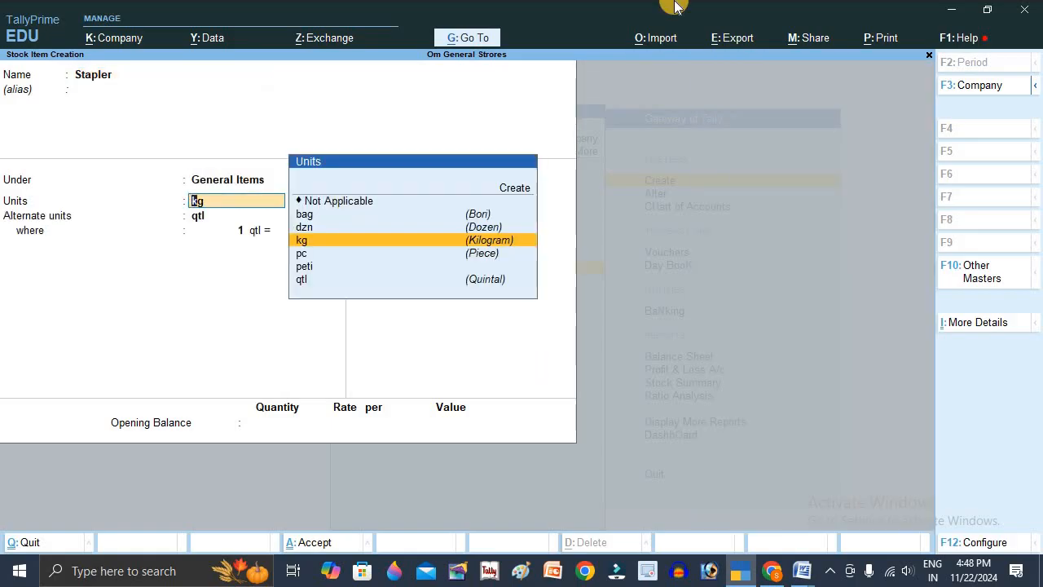
pyautogui.press('Down')
pyautogui.press('Return')
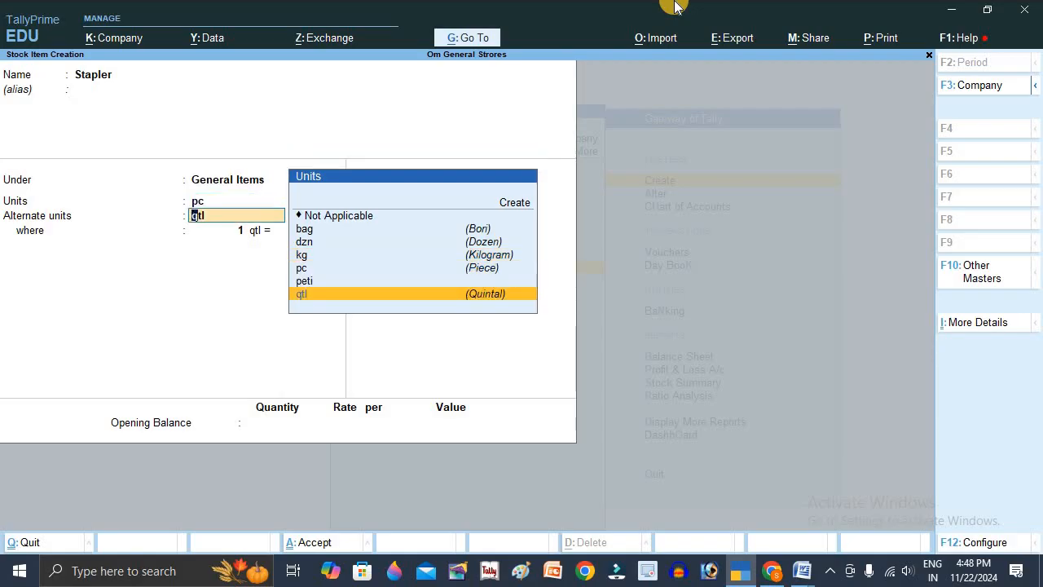
pyautogui.press('Up')
pyautogui.press('Return')
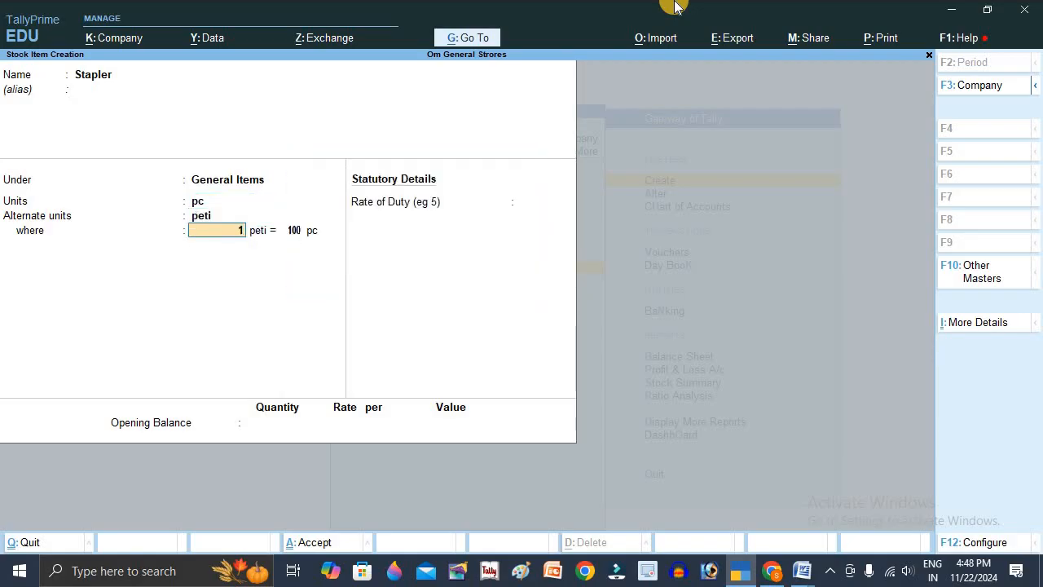
# - Check the peti conversion in the Word document, set Stapler's conversion to 1 peti = 50 pc, and save it without an opening balance
pyautogui.press('Return')
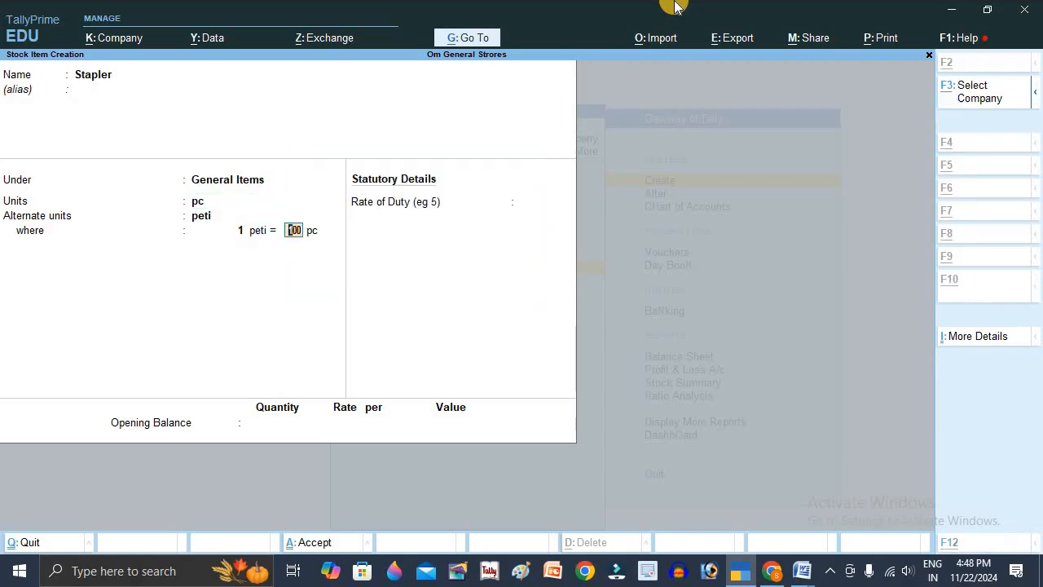
pyautogui.hotkey('alt', 'Tab')
pyautogui.hotkey('alt', 'Tab')
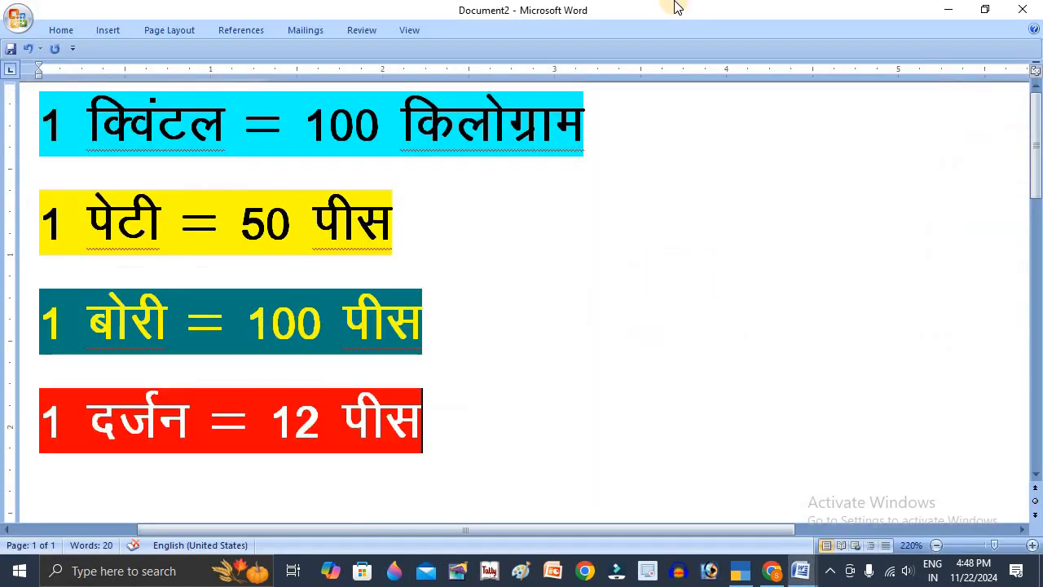
pyautogui.hotkey('alt', 'Tab')
pyautogui.write('50')
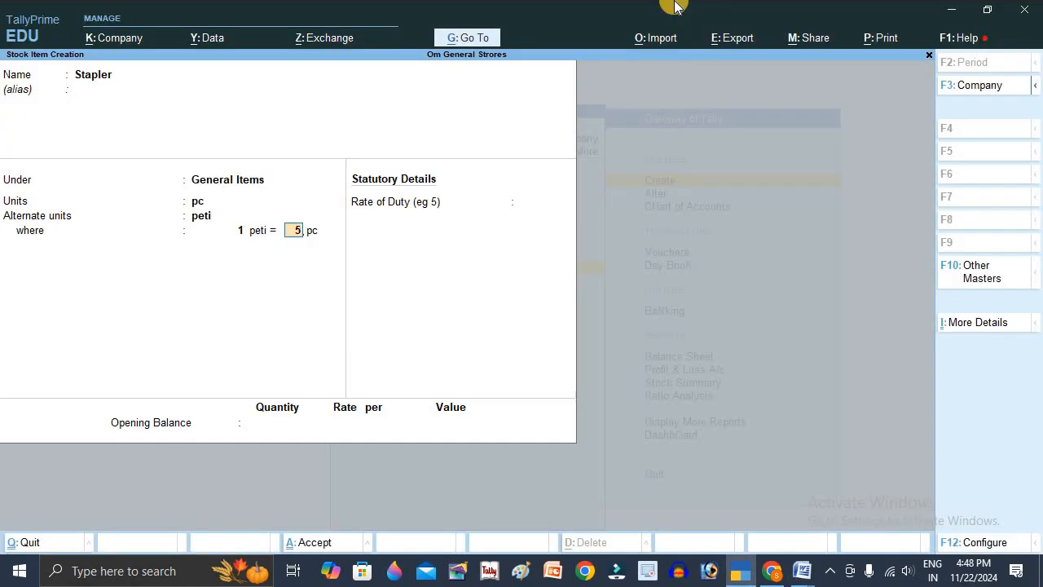
pyautogui.press('Return')
pyautogui.press('Return')
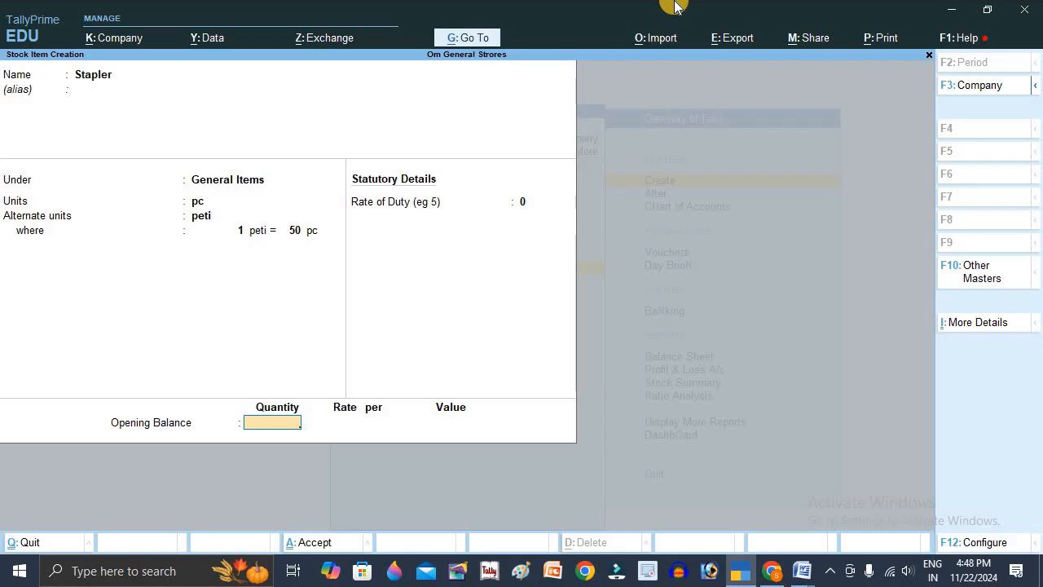
pyautogui.press('Return')
# - Check the unit conversions in the Word document, and back in TallyPrime name the new stock item Coconut and place it under General Items
pyautogui.hotkey('alt', 'Tab')
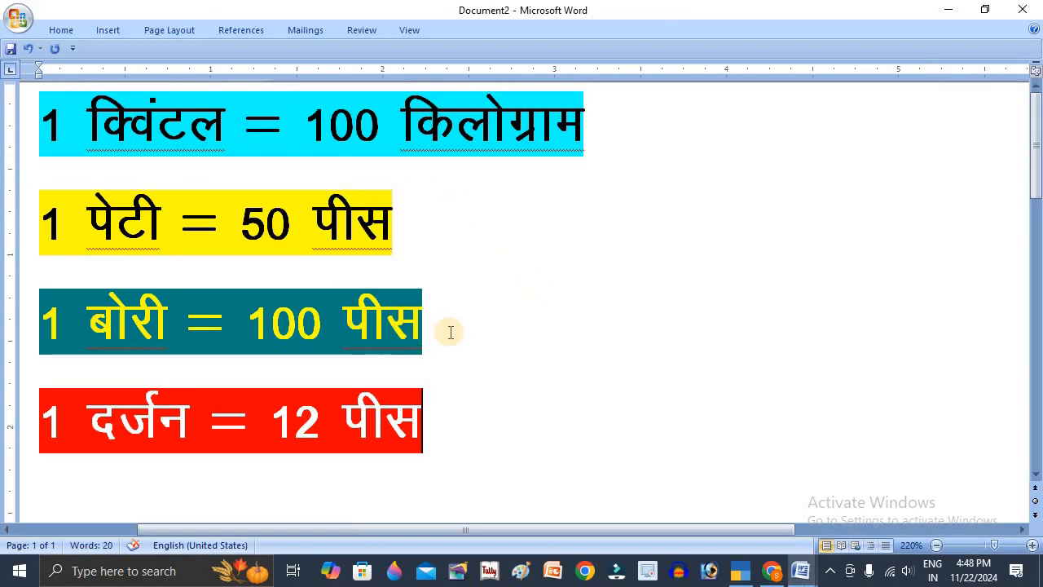
pyautogui.hotkey('alt', 'Tab')
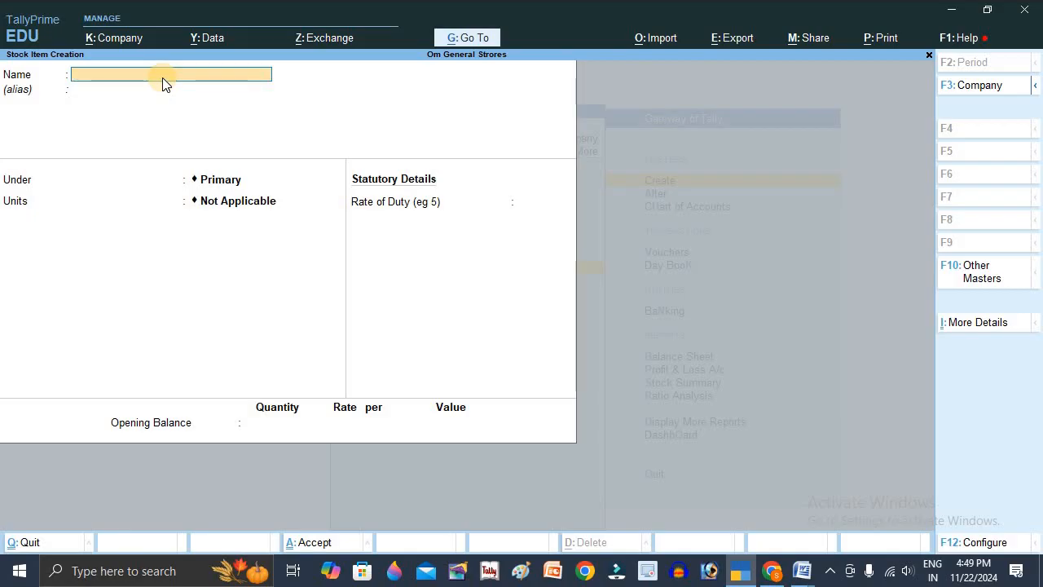
pyautogui.write('Coconut')
pyautogui.press('Return')
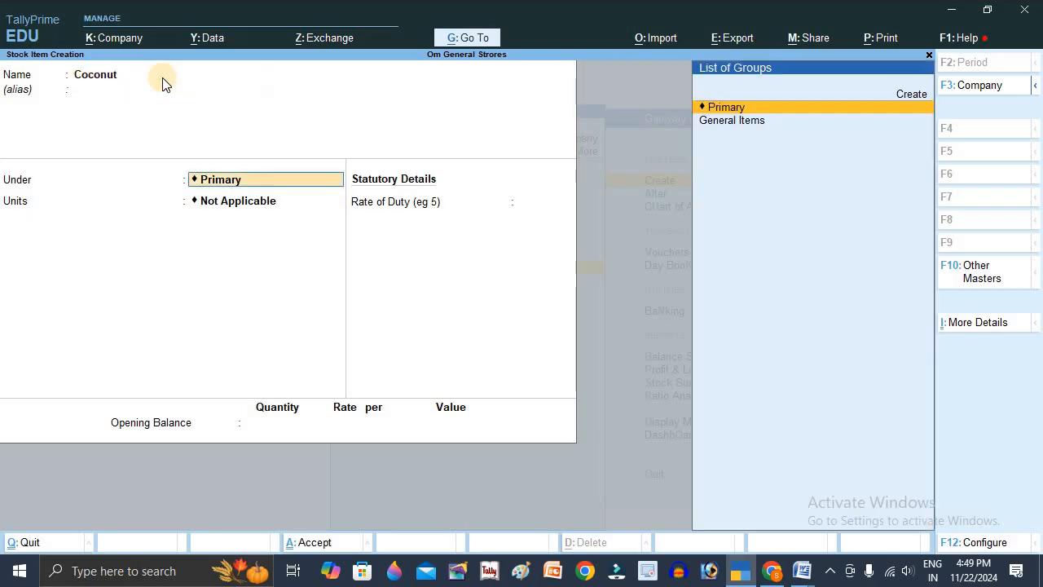
pyautogui.press('Down')
pyautogui.press('Return')
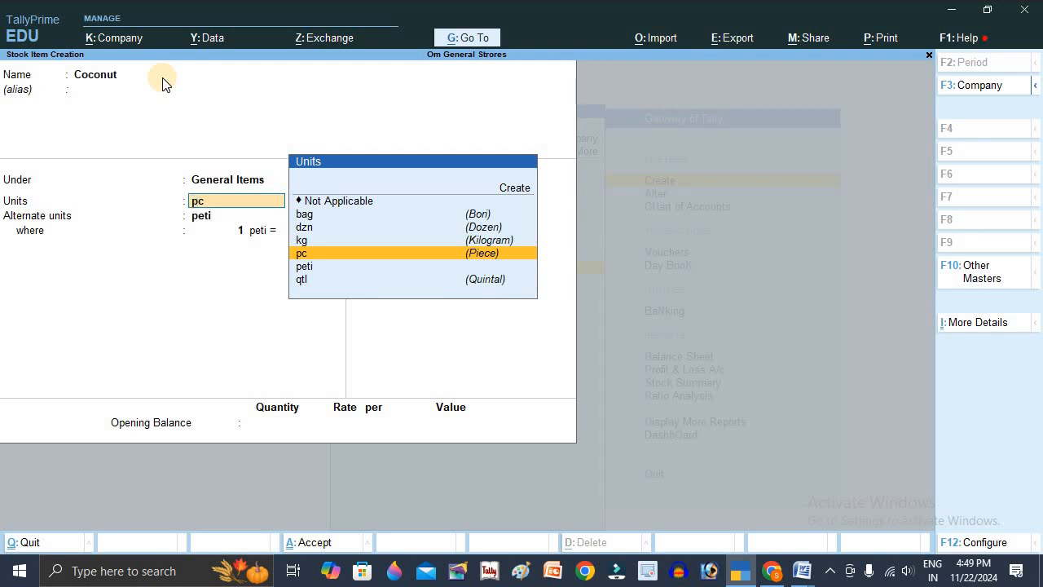
# - Keep pc as Coconut's unit and choose bag as its alternate unit
pyautogui.press('Return')
pyautogui.press('Up')
pyautogui.press('Up')
pyautogui.press('Up')
pyautogui.press('Up')
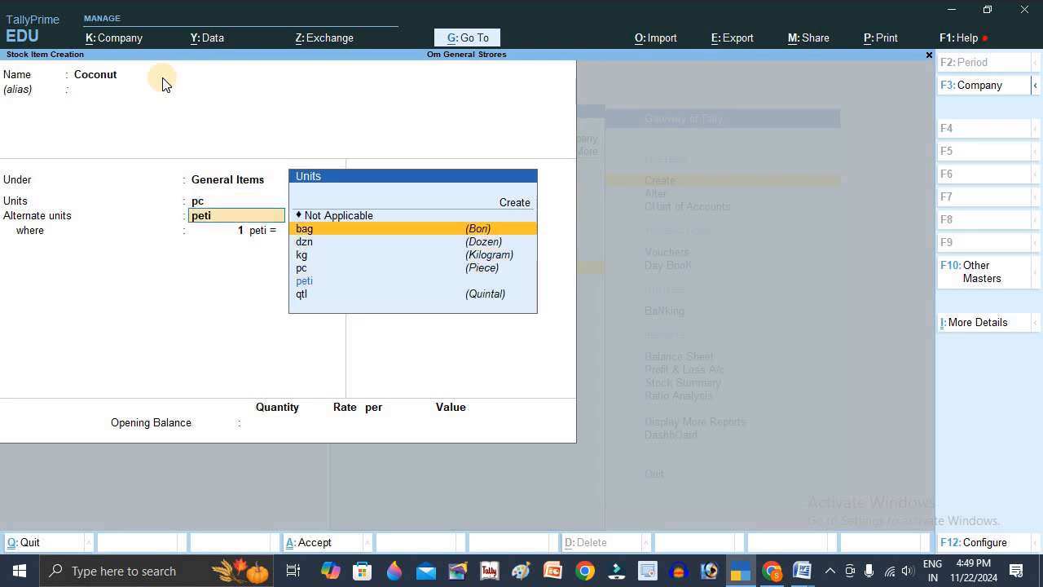
pyautogui.press('Return')
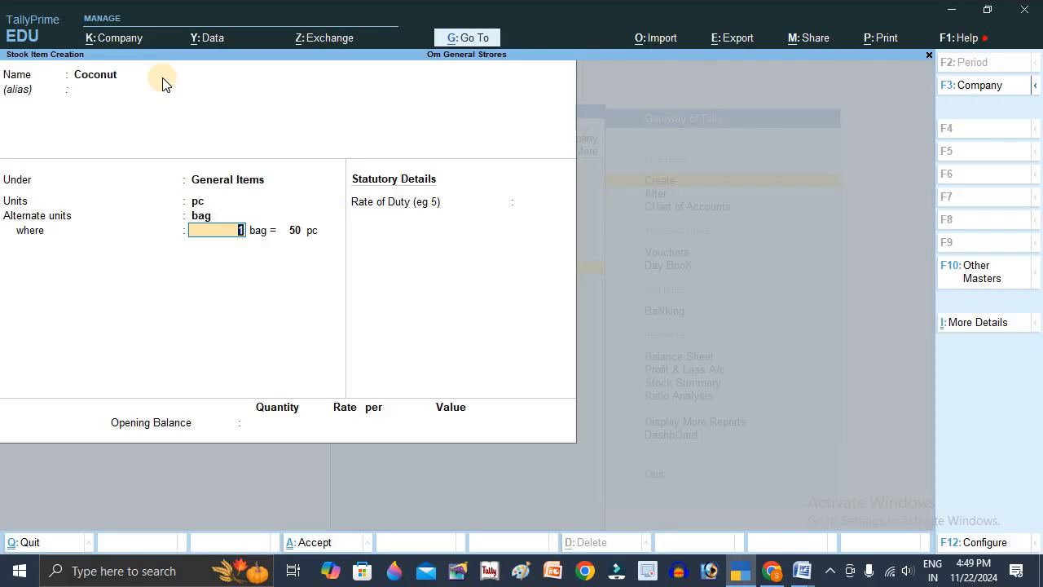
# - Set Coconut's conversion to 1 bag = 100 pc and save the stock item without a rate of duty or opening balance
pyautogui.press('Return')
pyautogui.write('100')
pyautogui.press('Return')
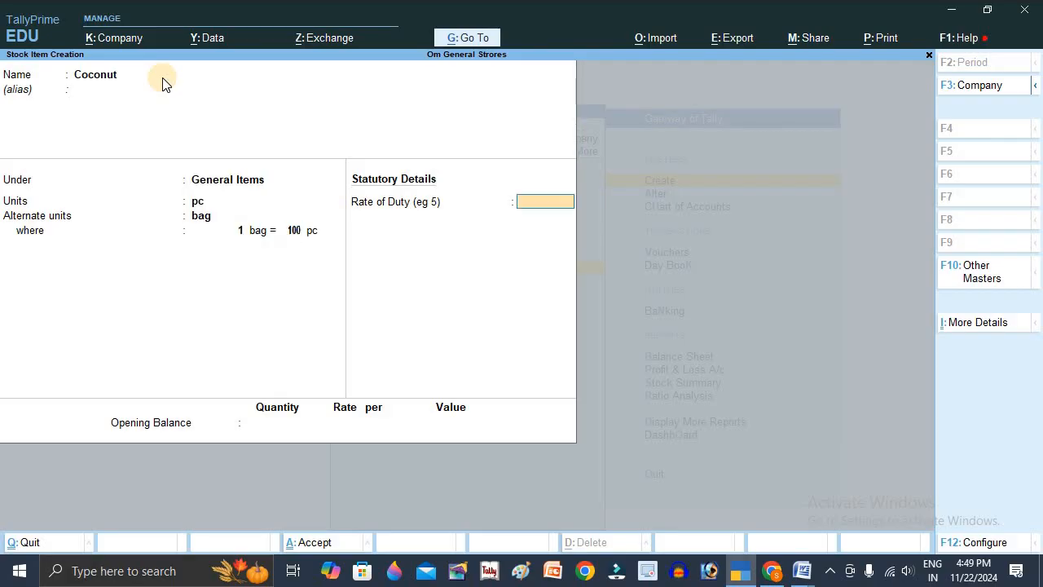
pyautogui.press('Return')
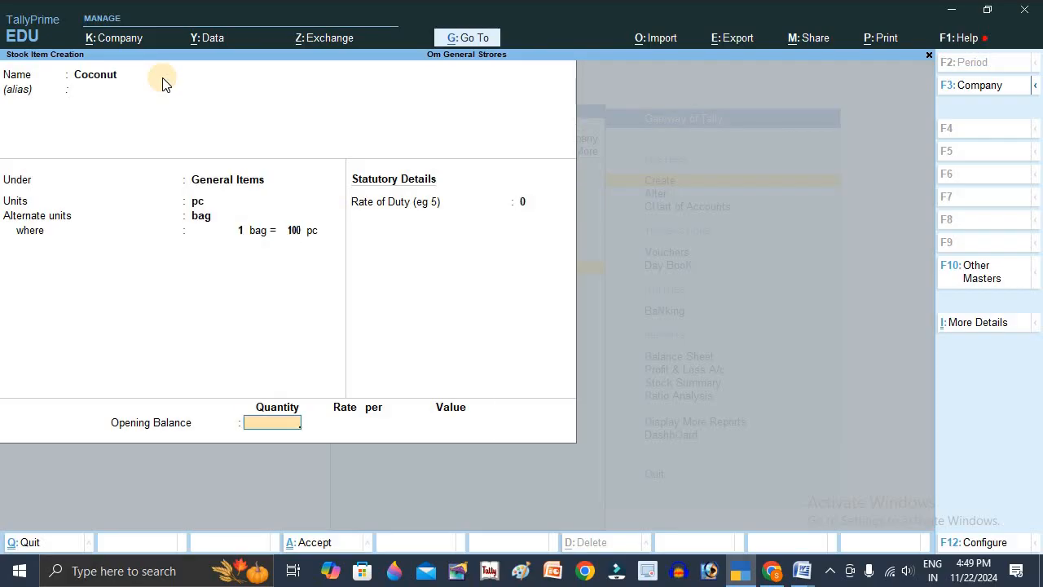
pyautogui.press('Return')
pyautogui.press('Return')
# - Look up the dozen conversion in the Word document, and back in TallyPrime name the new stock item Pen under General Items
pyautogui.hotkey('alt', 'Tab')
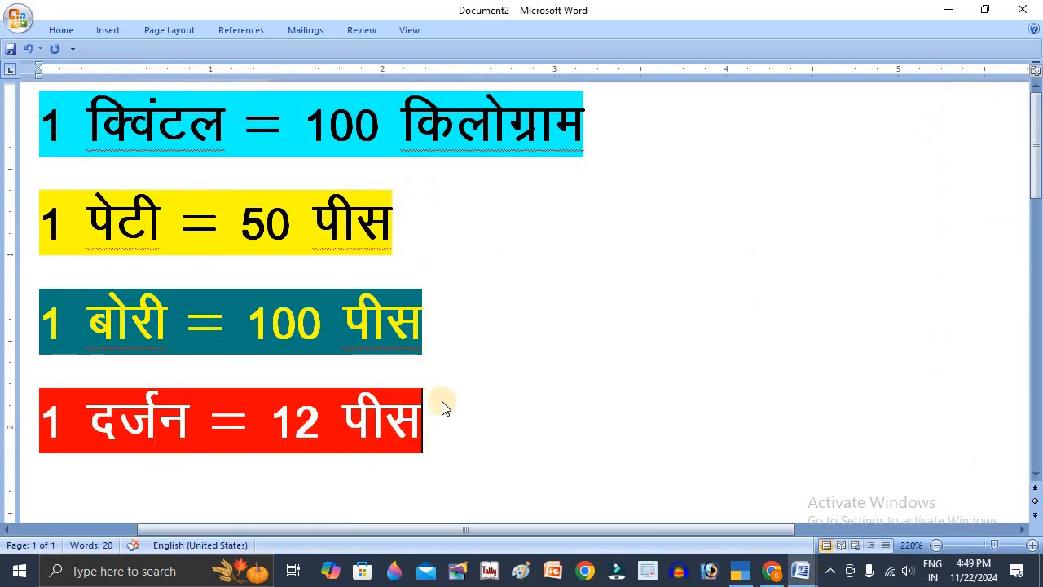
pyautogui.hotkey('alt', 'Tab')
pyautogui.write('Pen')
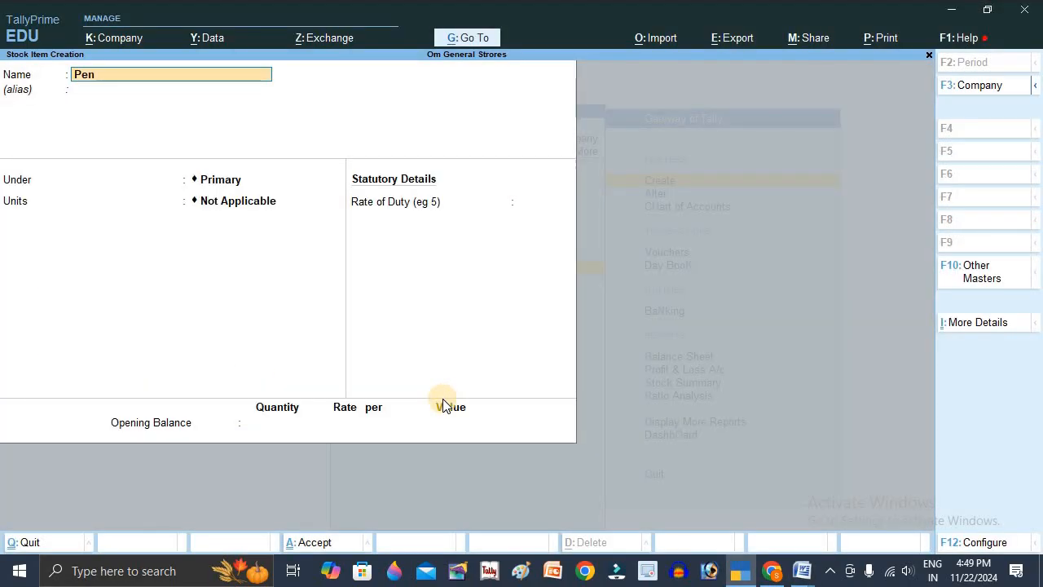
pyautogui.press('Return')
pyautogui.press('Down')
pyautogui.press('Return')
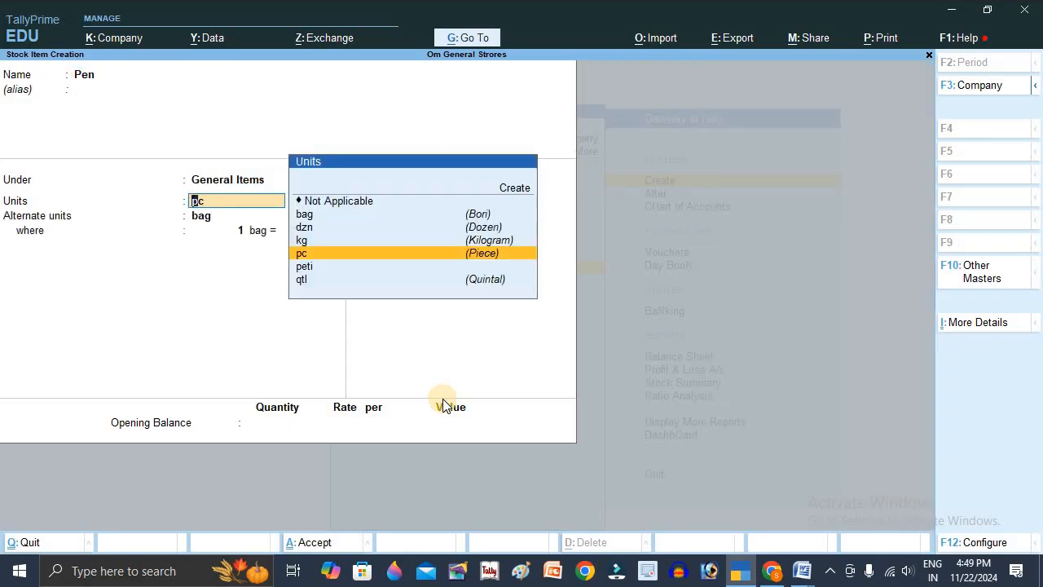
# - Keep pc as Pen's unit and choose dzn as its alternate unit
pyautogui.press('Return')
pyautogui.press('Down')
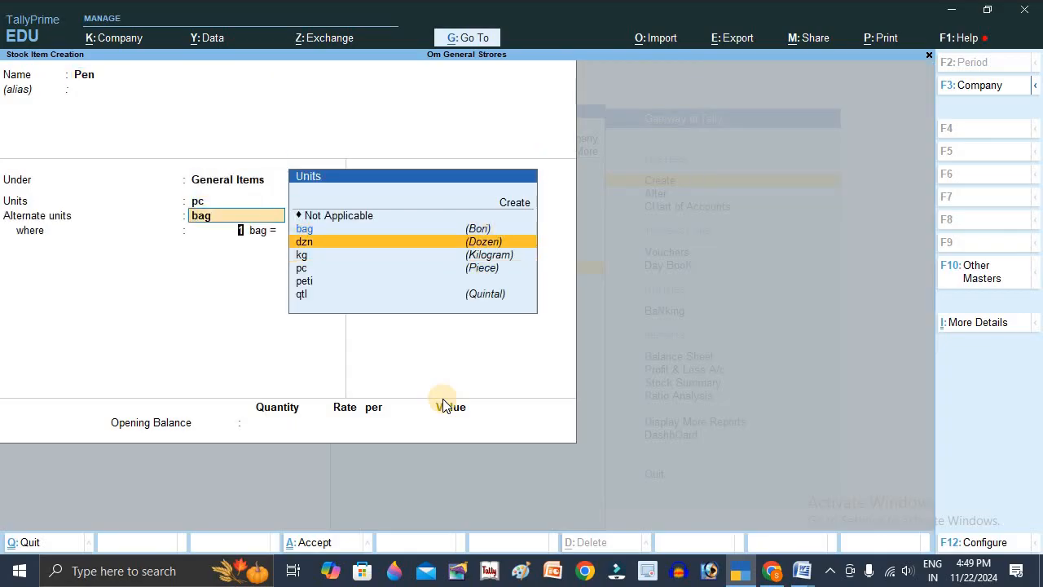
pyautogui.press('Return')
# - Set Pen's conversion to 1 dzn = 12 pc and save the stock item without a rate of duty or opening balance
pyautogui.press('Return')
pyautogui.write('12')
pyautogui.press('Return')
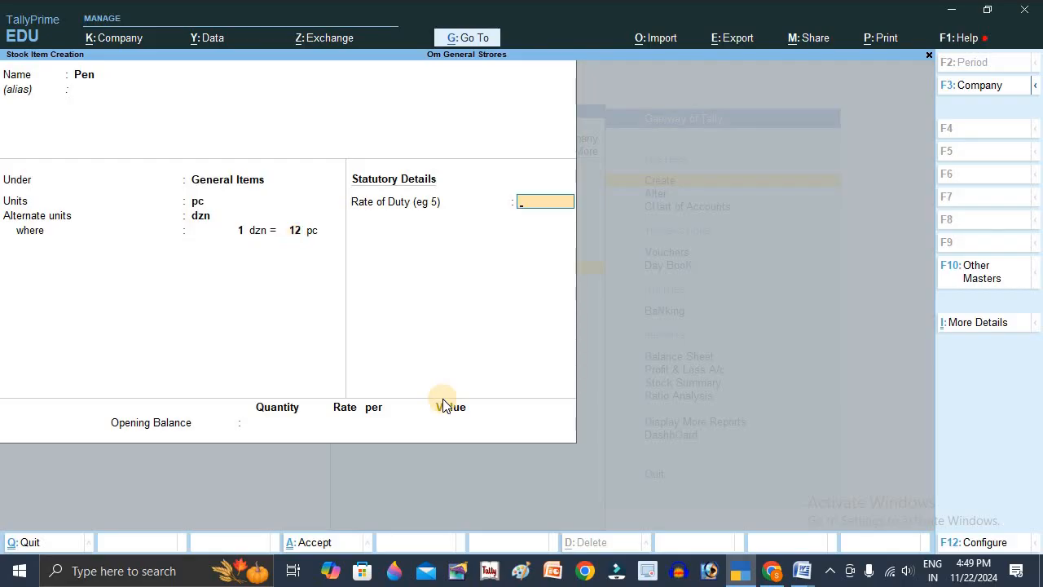
pyautogui.press('Return')
pyautogui.press('Return')
pyautogui.press('Return')
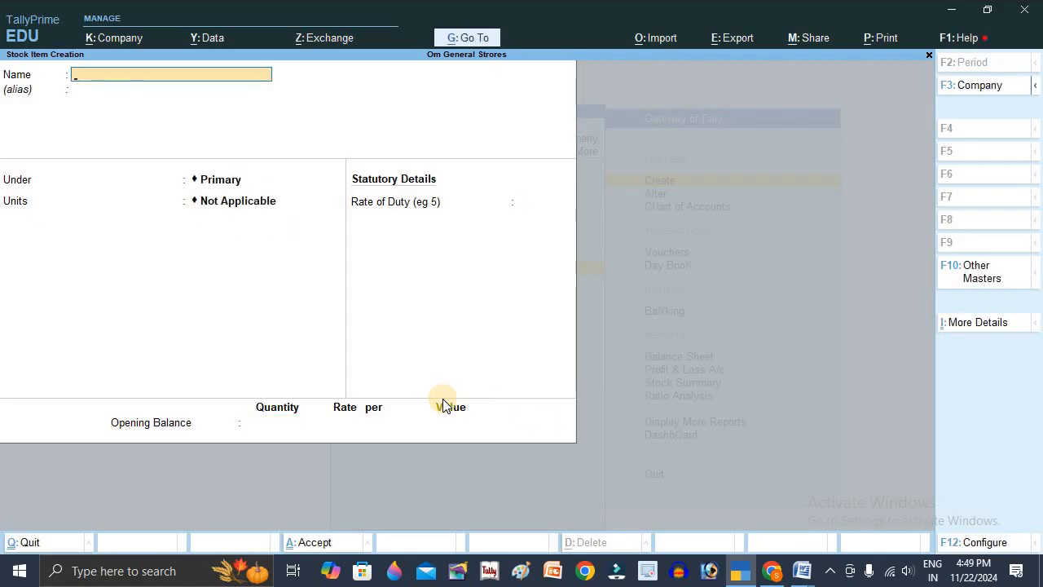
# - Leave stock item creation and start a Receipt voucher with reference number 1 dated 1-Apr-24
pyautogui.press('Escape')
pyautogui.press('Escape')
pyautogui.press('n')
pyautogui.press('v')
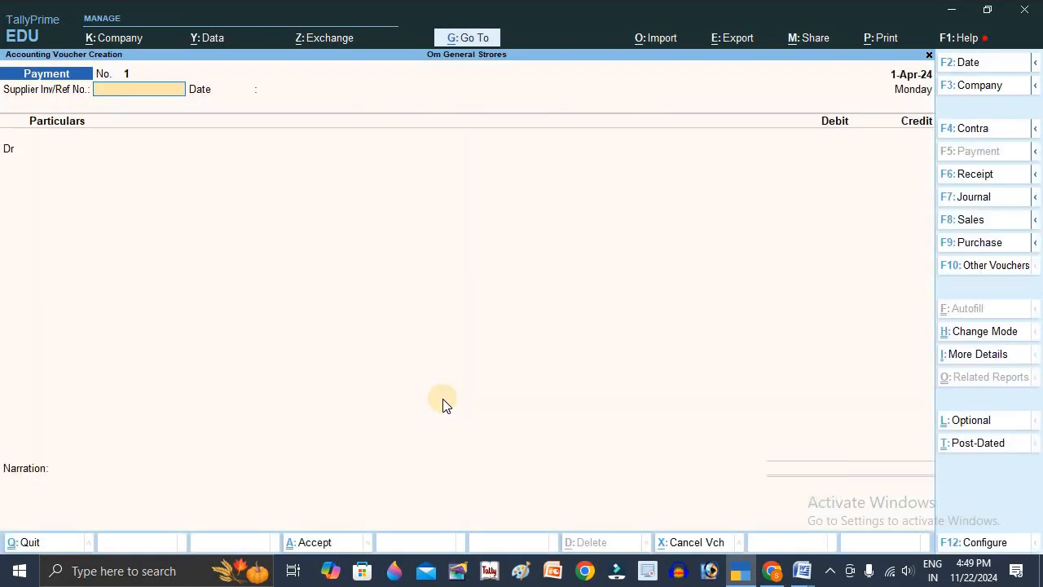
pyautogui.press('F6')
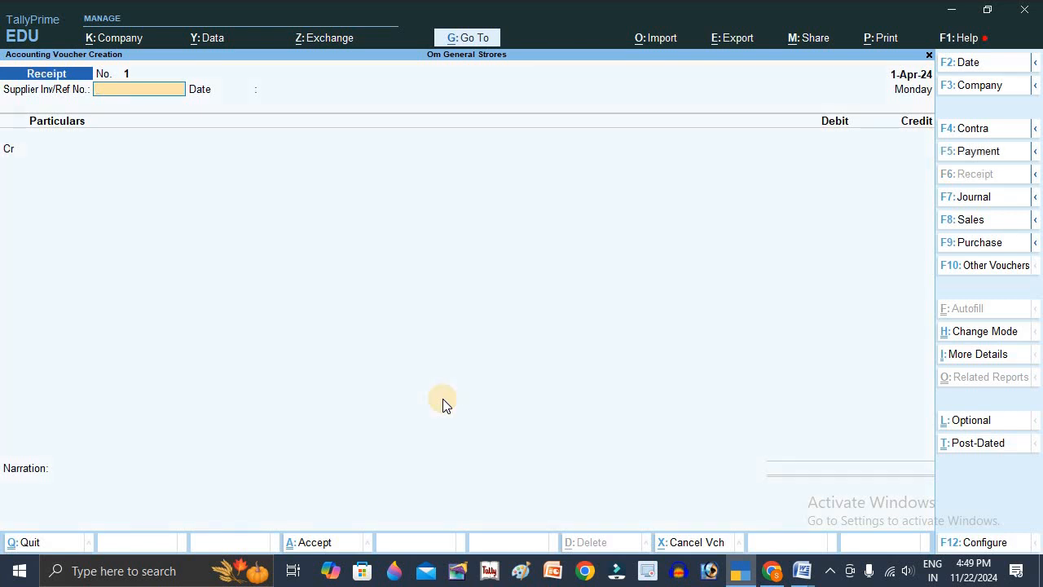
pyautogui.write('1')
pyautogui.press('Return')
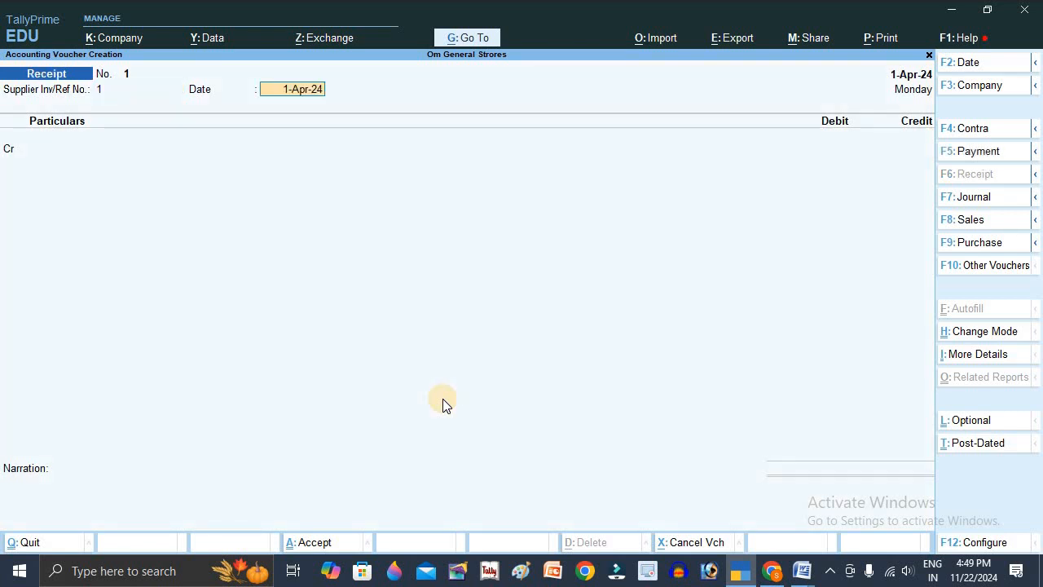
pyautogui.press('Return')
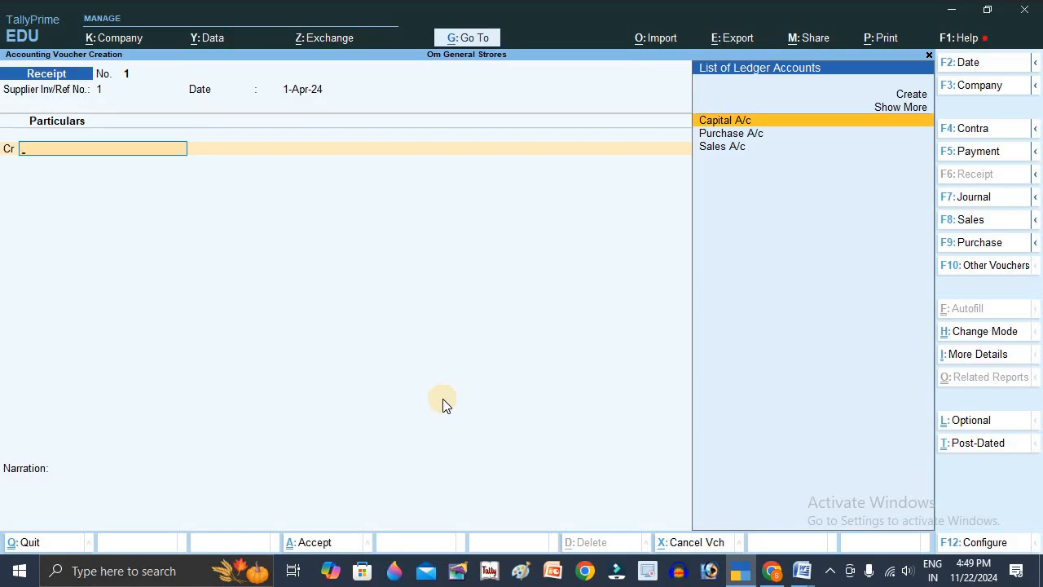
# - Credit Capital A/c with 100000, debit Cash for the same amount, and save the receipt voucher without a narration
pyautogui.press('Return')
pyautogui.write('100000')
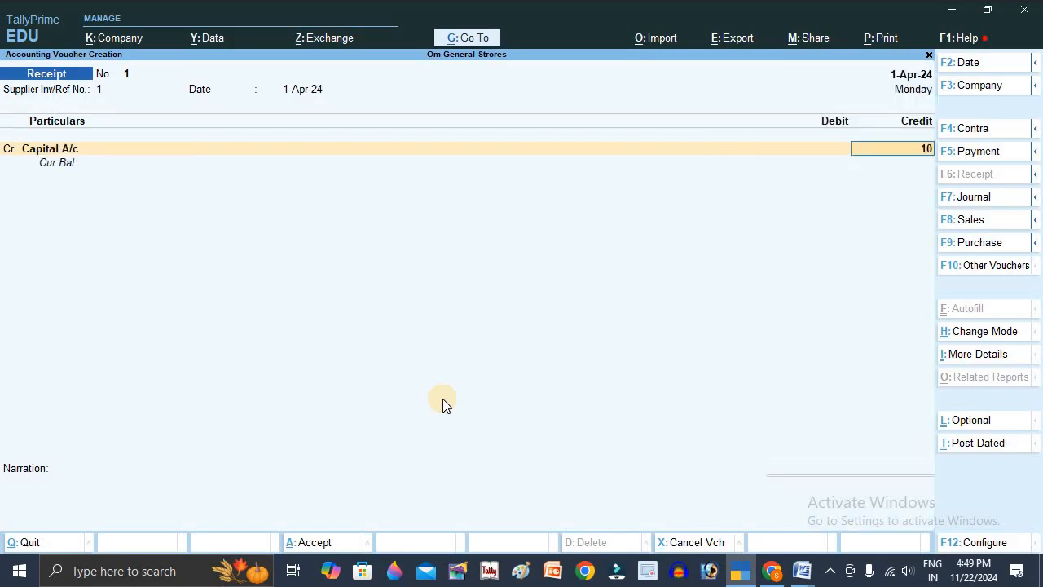
pyautogui.press('Return')
pyautogui.press('Return')
pyautogui.write('Ca')
pyautogui.press('Down')
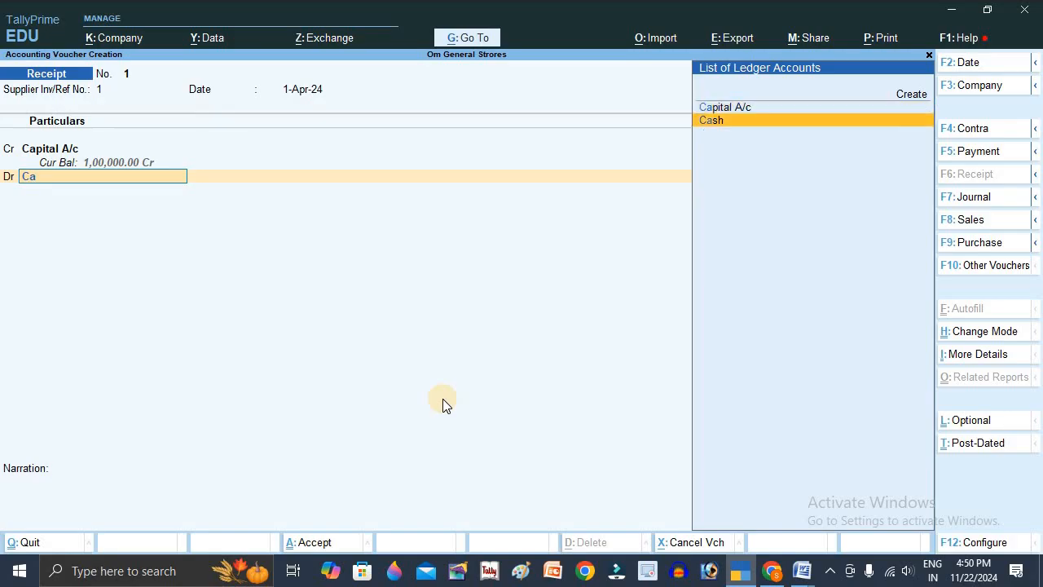
pyautogui.press('Return')
pyautogui.press('Return')
pyautogui.press('Return')
pyautogui.press('Return')
# - Change the voucher date to 2-4-2024 and switch to a Purchase voucher
pyautogui.press('F2')
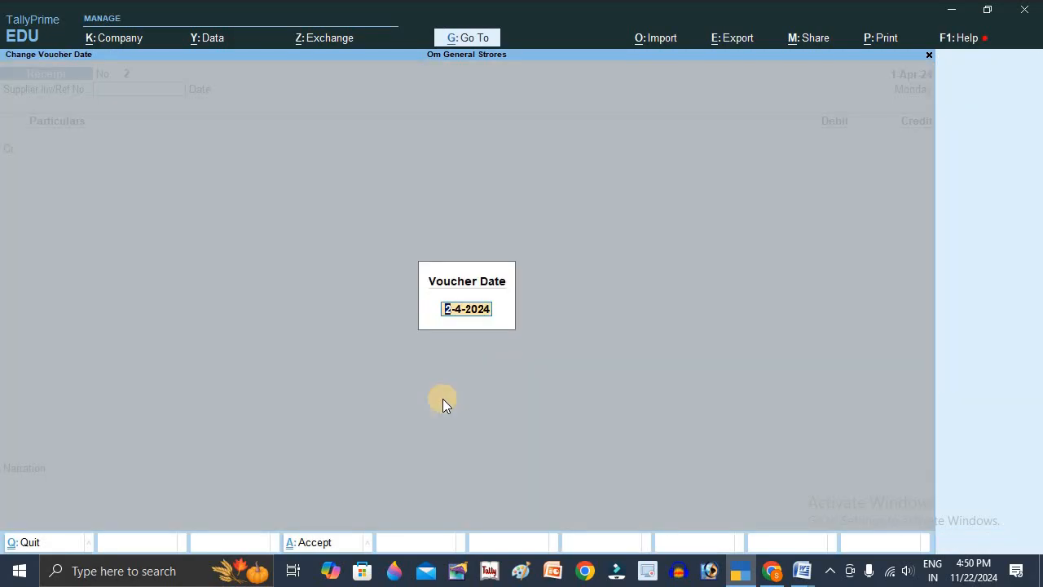
pyautogui.press('Return')
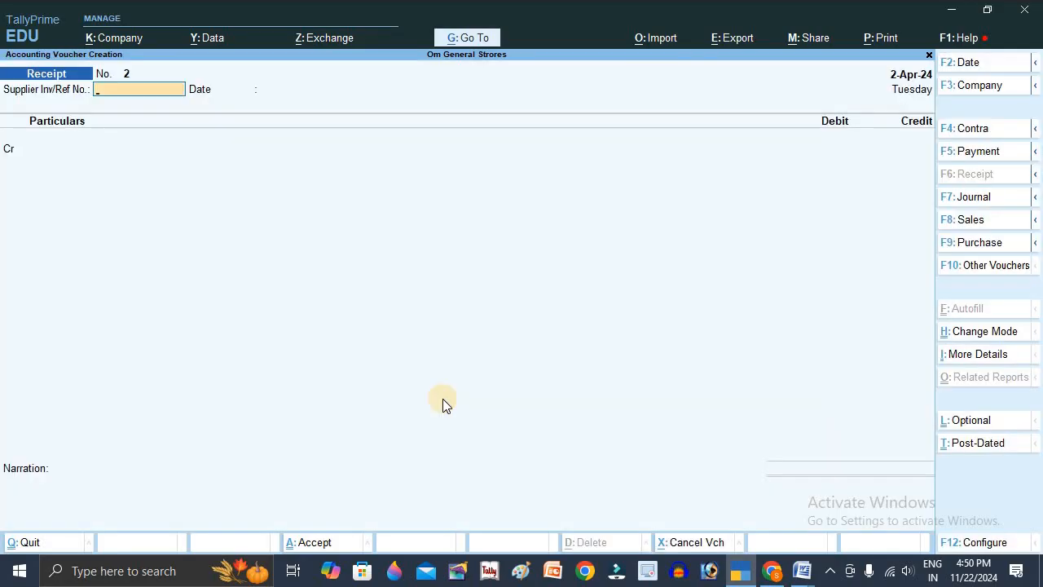
pyautogui.press('F5')
pyautogui.press('F8')
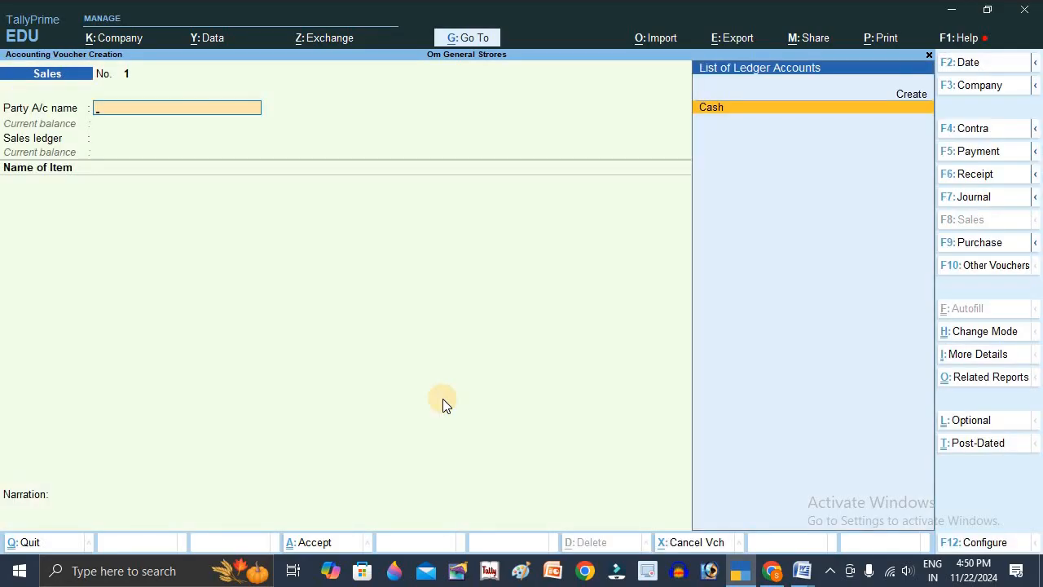
pyautogui.press('F9')
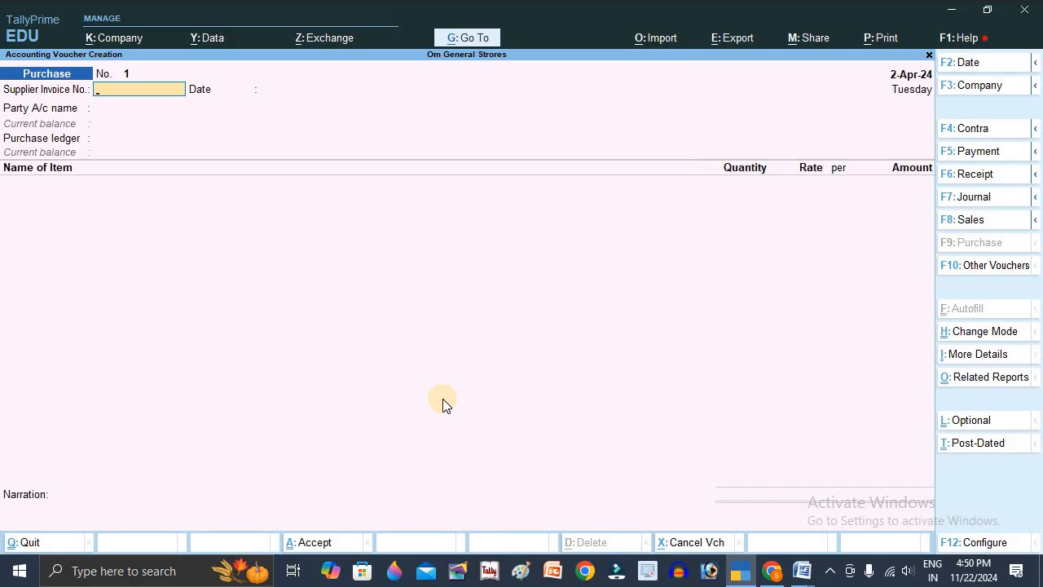
# - Enter supplier invoice number 121 dated 2-Apr-24, with Cash as the party and Purchase A/c as the ledger, leaving the receipt and party details blank
pyautogui.write('121')
pyautogui.press('Return')
pyautogui.press('Return')
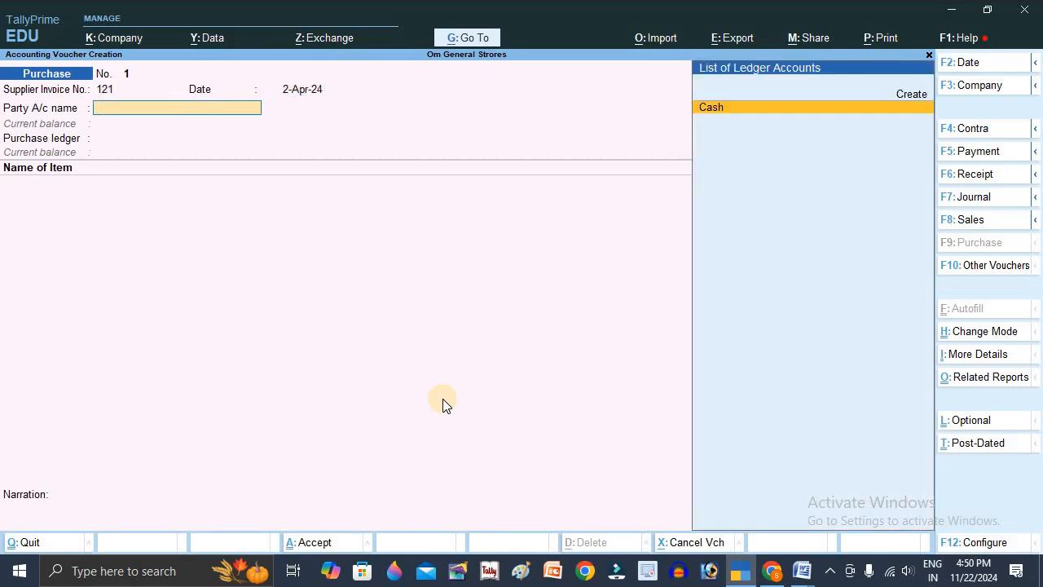
pyautogui.press('Return')
pyautogui.press('Return')
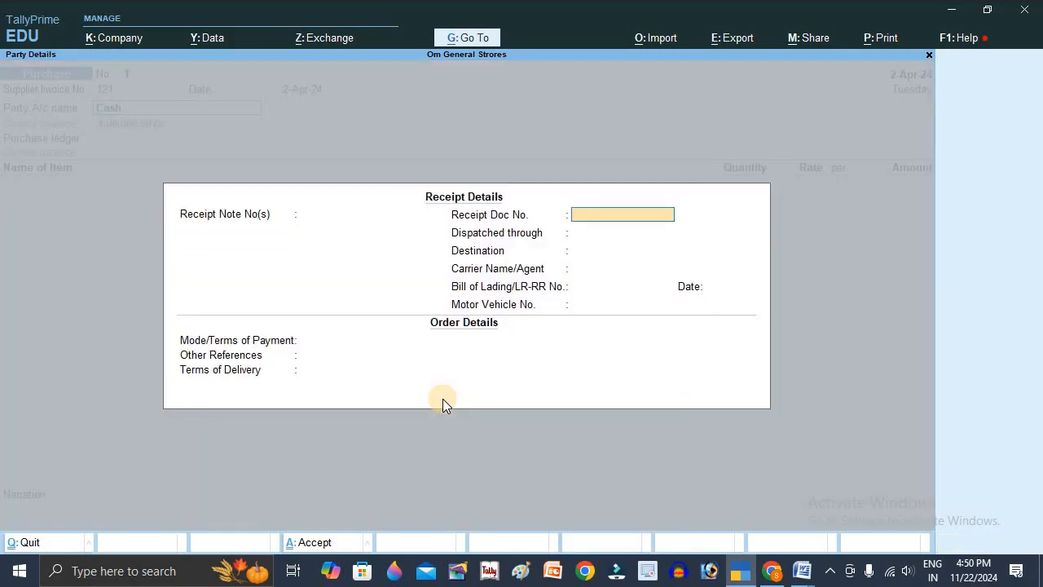
pyautogui.hotkey('ctrl', 'a')
pyautogui.hotkey('ctrl', 'a')
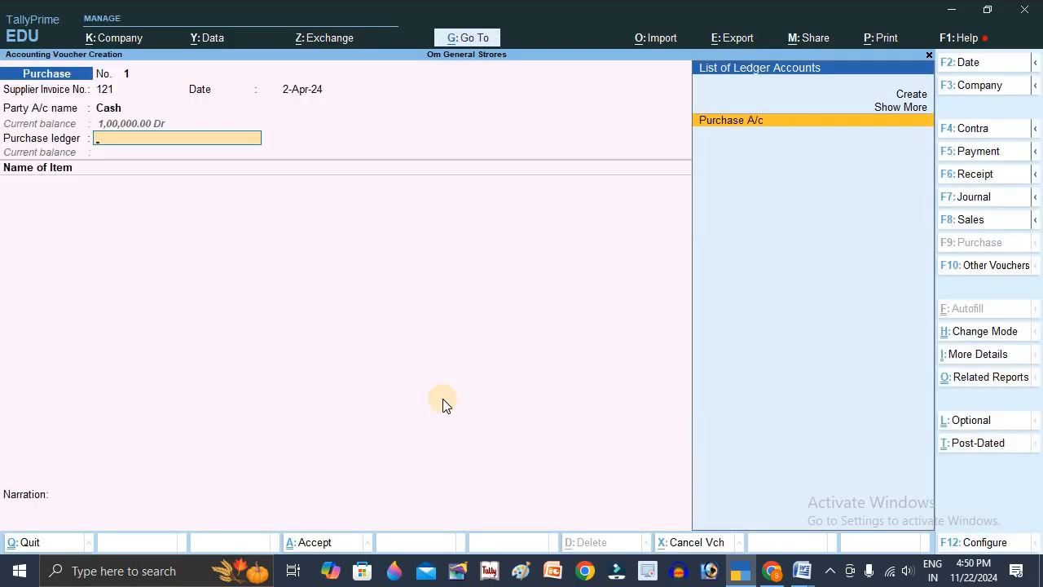
pyautogui.press('Return')
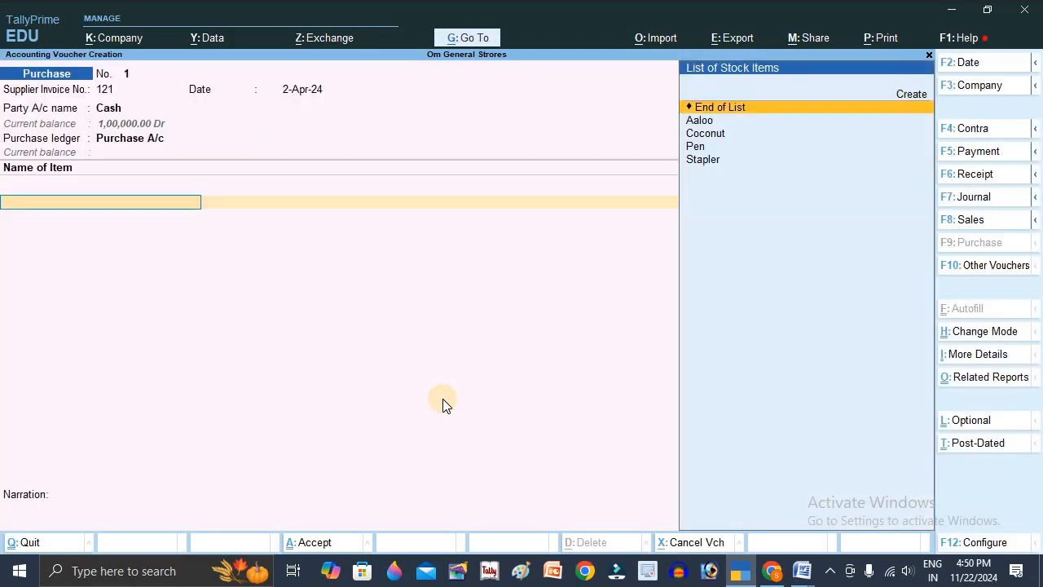
# - Add Aaloo to the purchase voucher with a quantity of 500 kg
pyautogui.press('Down')
pyautogui.press('Return')
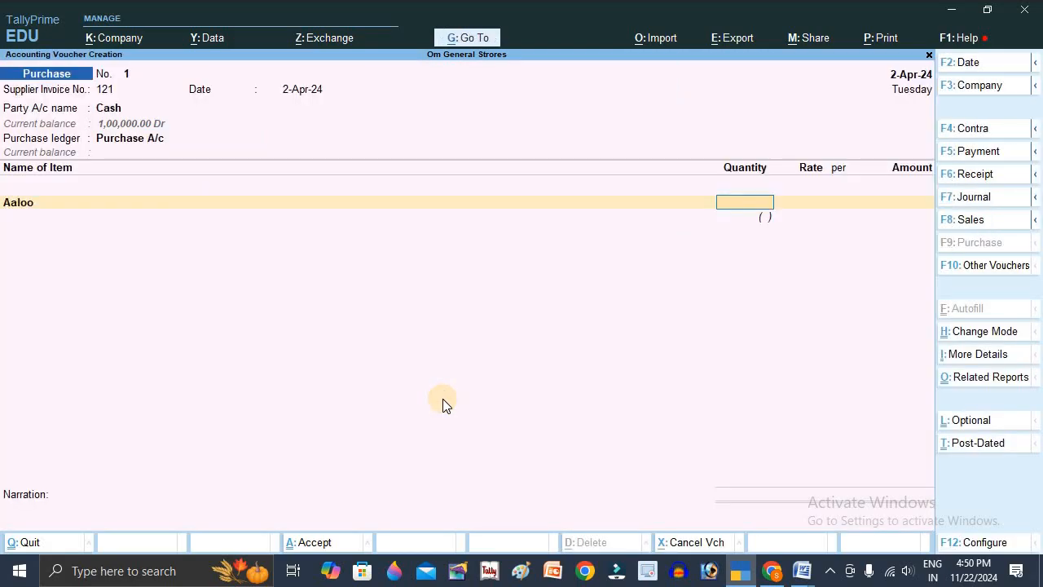
pyautogui.write('500.000 ')
pyautogui.write('kg')
pyautogui.press('Return')
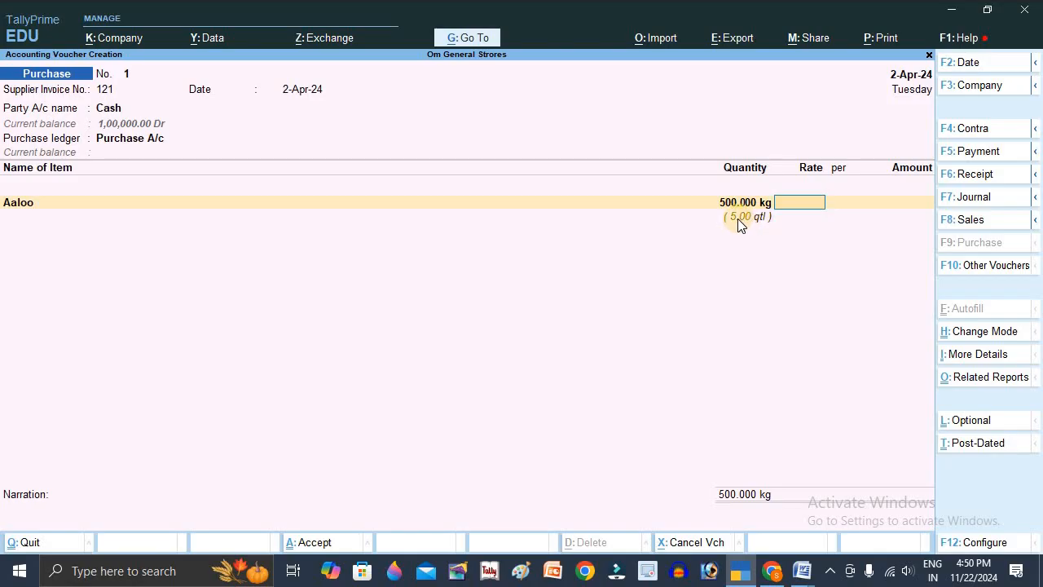
# - Change Aaloo's quantity to 450 kg and set its rate to 1000
pyautogui.press('BackSpace')
pyautogui.write('450kg')
pyautogui.press('Return')
pyautogui.write('1000')
pyautogui.press('Return')
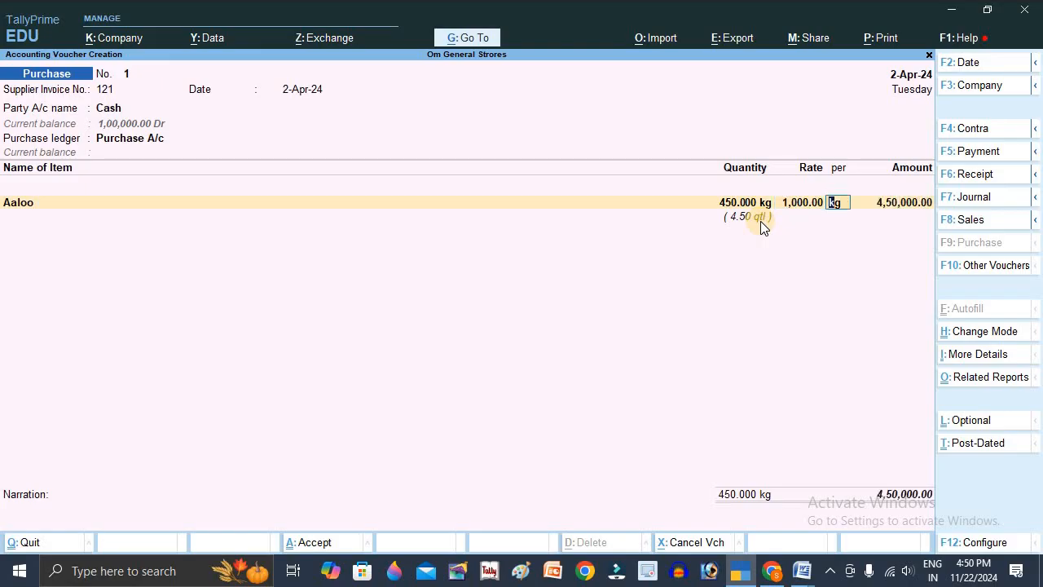
# - Correct Aaloo's rate to 40 per kg in the purchase voucher and accept the line amount
pyautogui.press('BackSpace')
pyautogui.write('40')
pyautogui.press('Return')
pyautogui.press('Return')
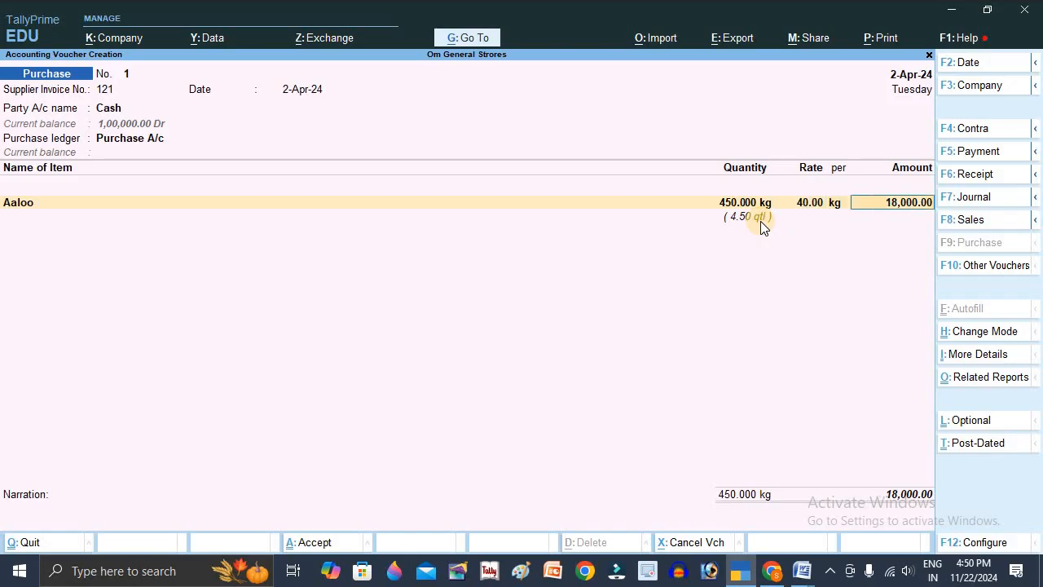
# - Add Coconut to the purchase voucher with a quantity of 125 pc at a rate of 18 per pc
pyautogui.press('Return')
pyautogui.press('Down')
pyautogui.press('Down')
pyautogui.press('Down')
pyautogui.press('Down')
pyautogui.press('Return')
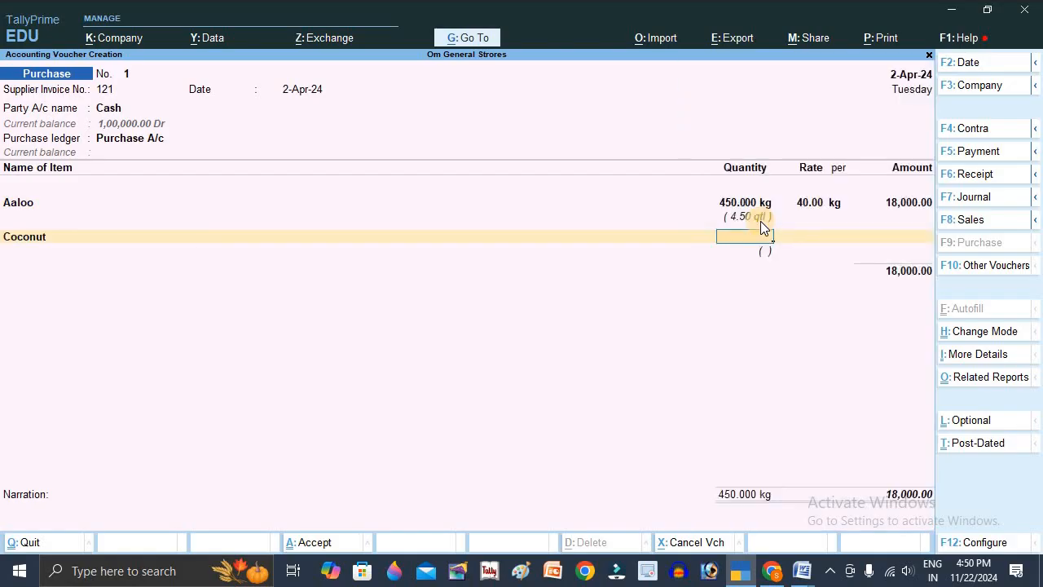
pyautogui.press('Return')
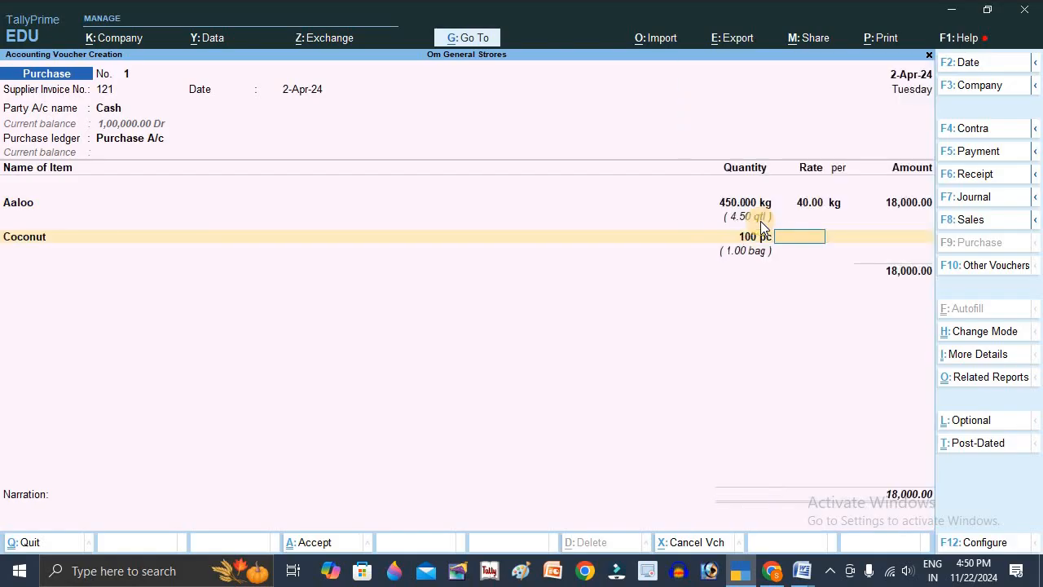
pyautogui.press('BackSpace')
pyautogui.write('125')
pyautogui.press('Return')
pyautogui.write('18')
pyautogui.press('Return')
pyautogui.press('Return')
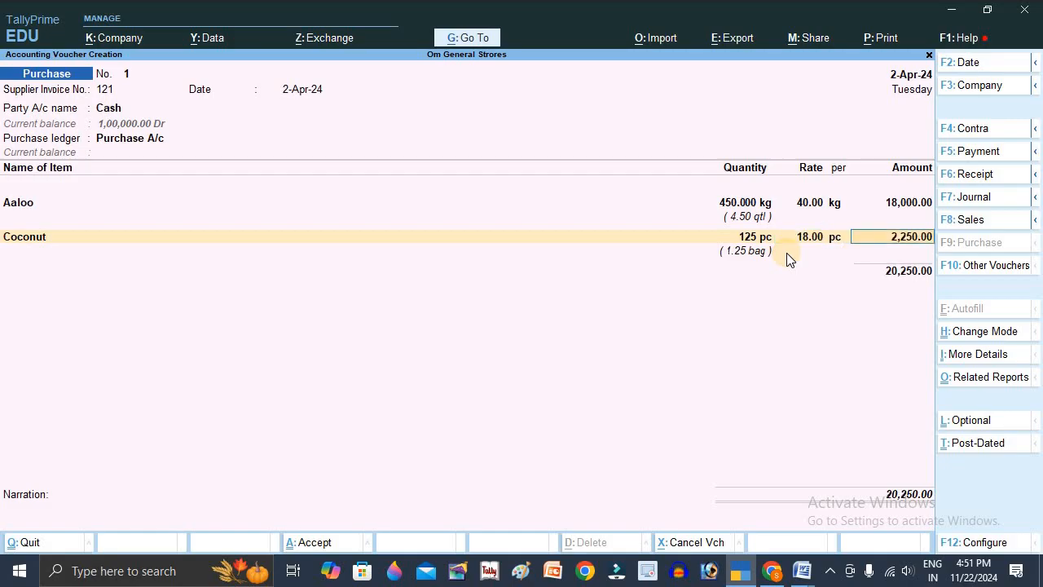
pyautogui.press('Return')
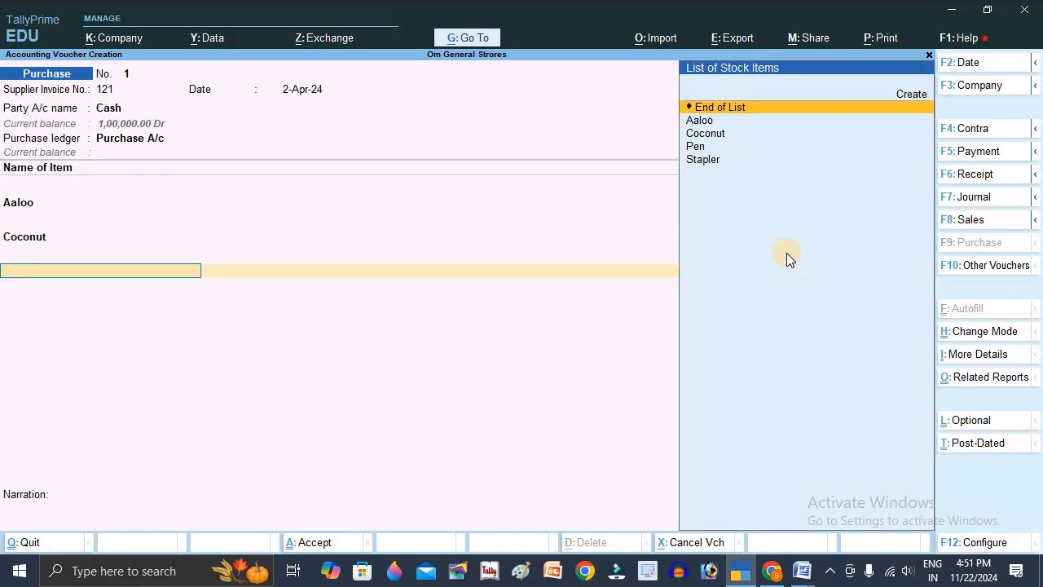
# - Add Pen to the purchase voucher with a quantity of 144 pc at a rate of 10 per pc
pyautogui.press('Down')
pyautogui.press('Down')
pyautogui.press('Down')
pyautogui.press('Down')
pyautogui.press('Return')
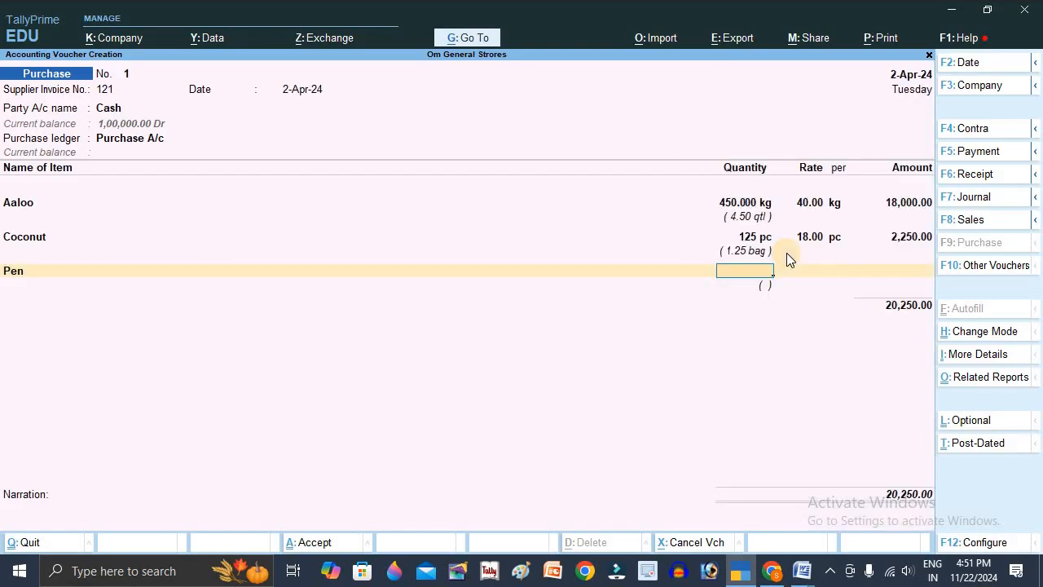
pyautogui.press('Return')
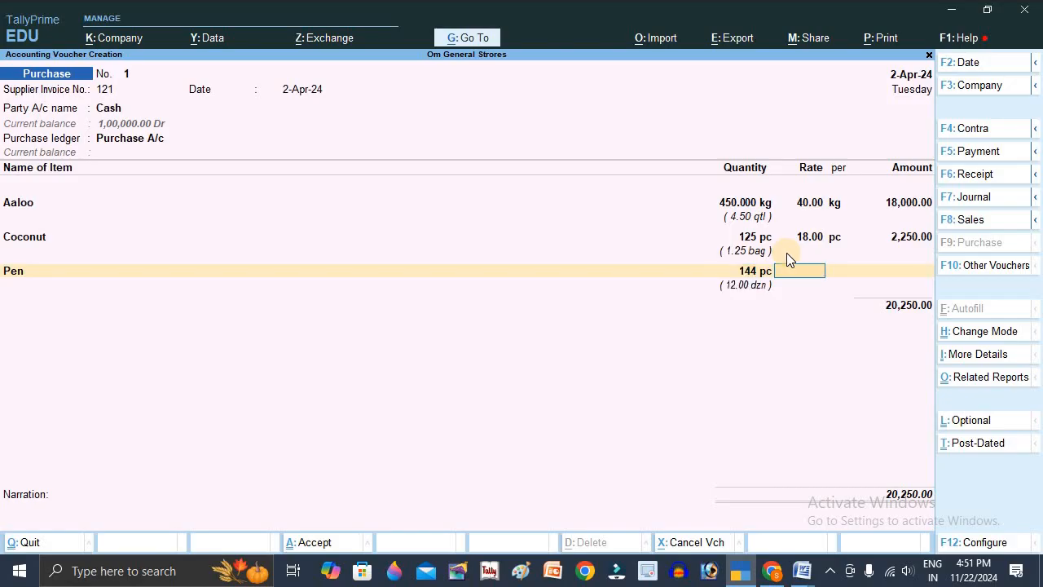
pyautogui.write('10')
pyautogui.press('Return')
pyautogui.press('Return')
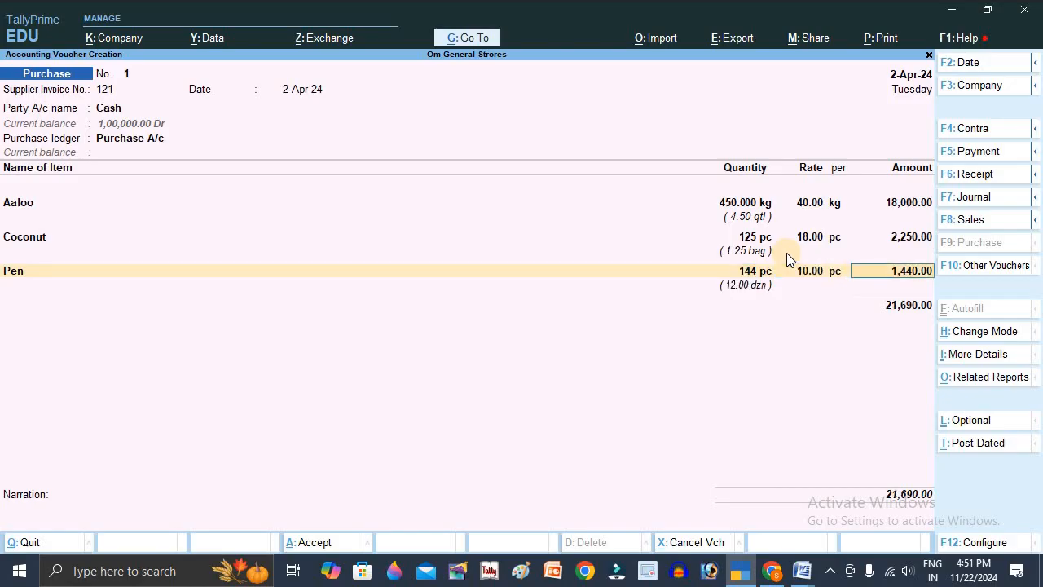
# - Add Stapler to the purchase voucher with 250 pc at a rate of 25 per pc, and end the item list
pyautogui.press('Return')
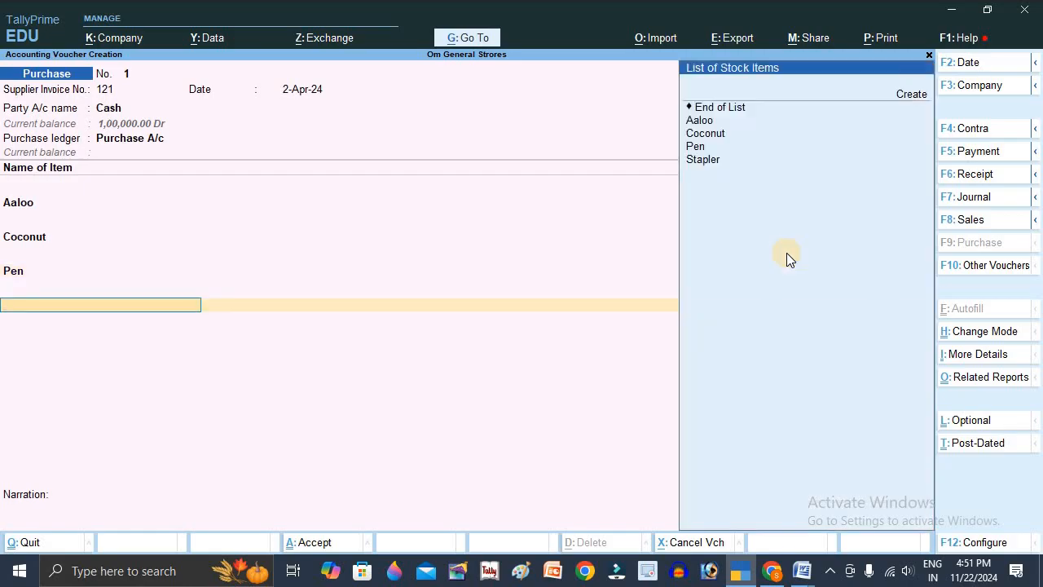
pyautogui.press('Down')
pyautogui.press('Down')
pyautogui.press('Down')
pyautogui.press('Down')
pyautogui.press('Return')
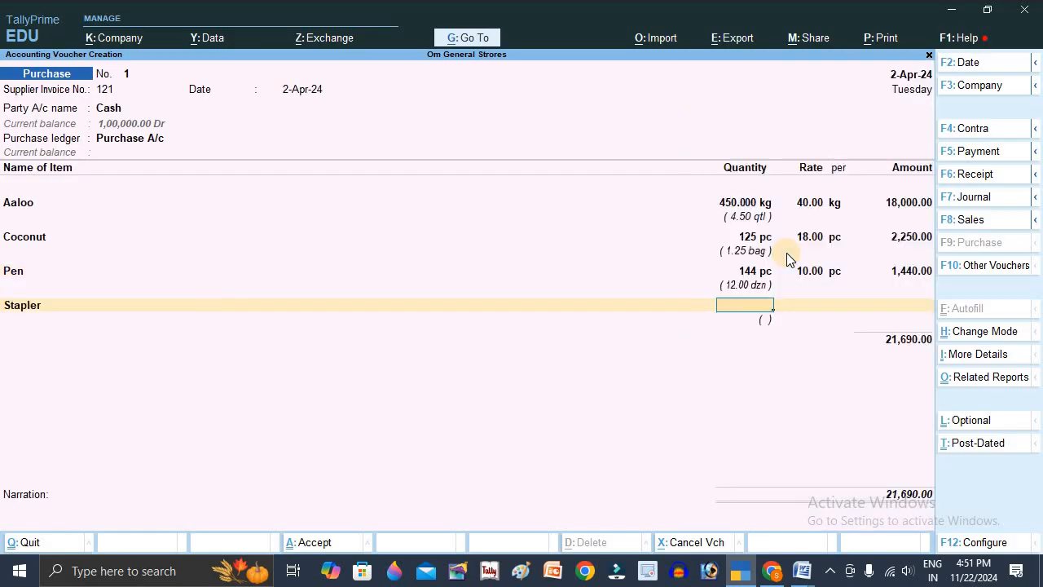
pyautogui.write('250')
pyautogui.press('Return')
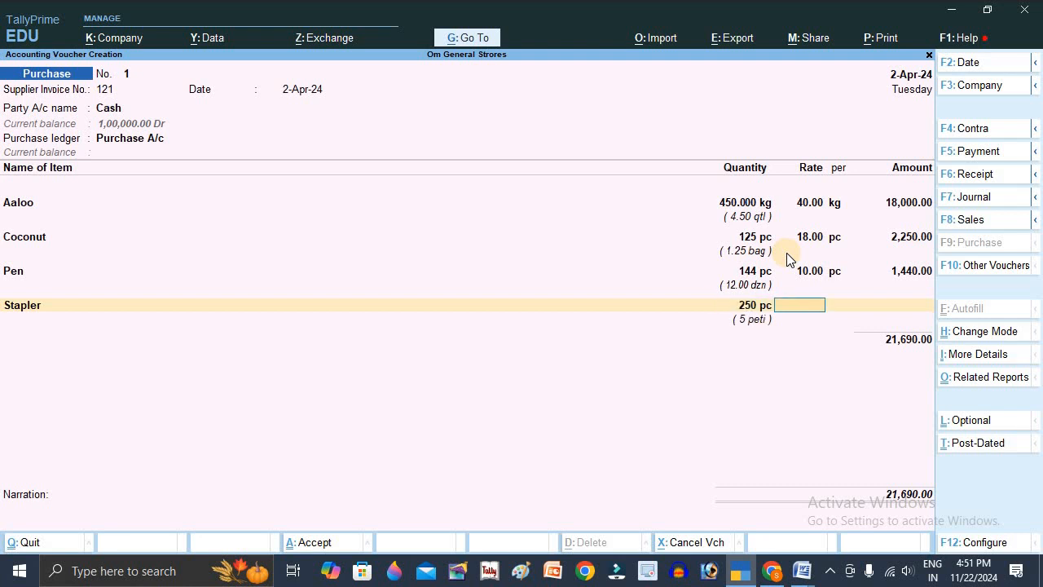
pyautogui.write('25')
pyautogui.press('Return')
pyautogui.press('Return')
pyautogui.press('Return')
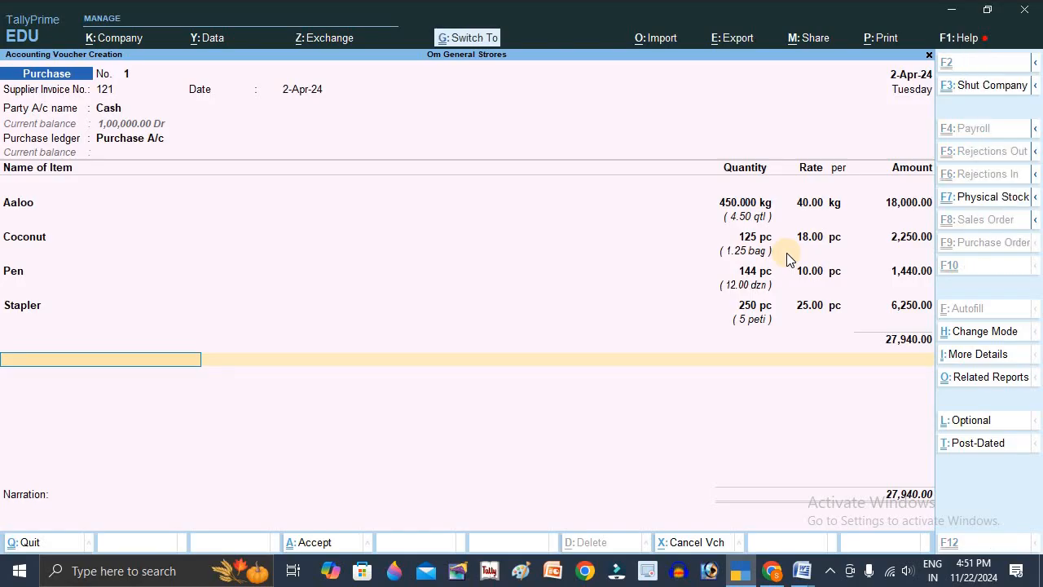
# - Preview the purchase bill's print layout, examine the item quantities with their alternate units, and return to the voucher
pyautogui.hotkey('alt', 'p')
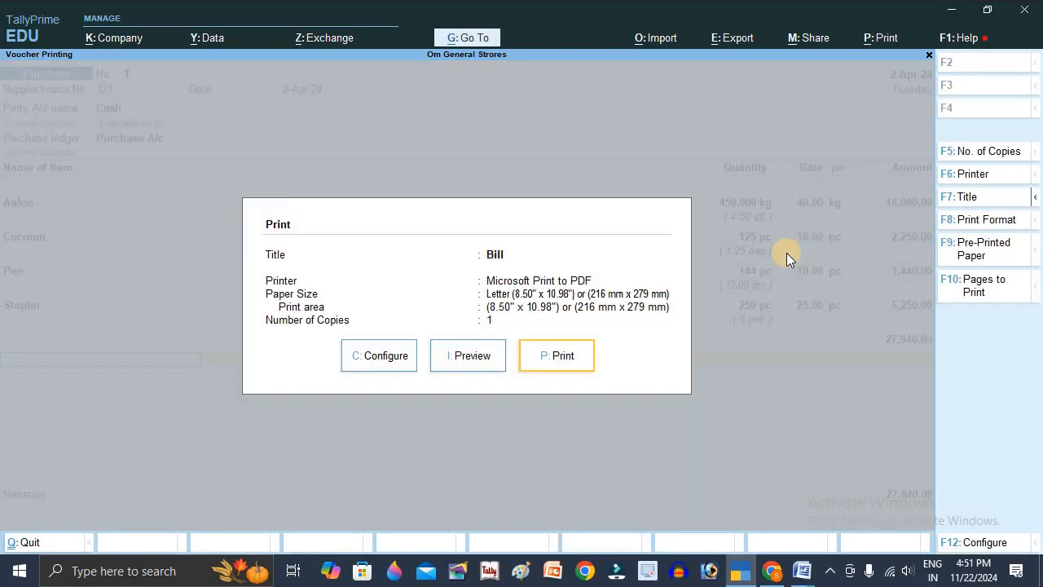
pyautogui.press('i')
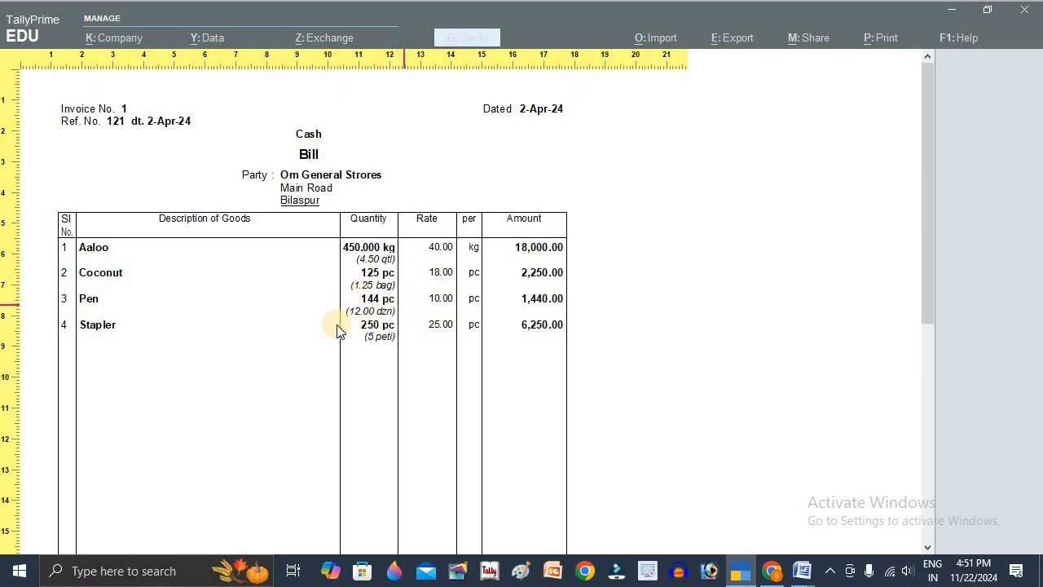
pyautogui.click(405, 341)
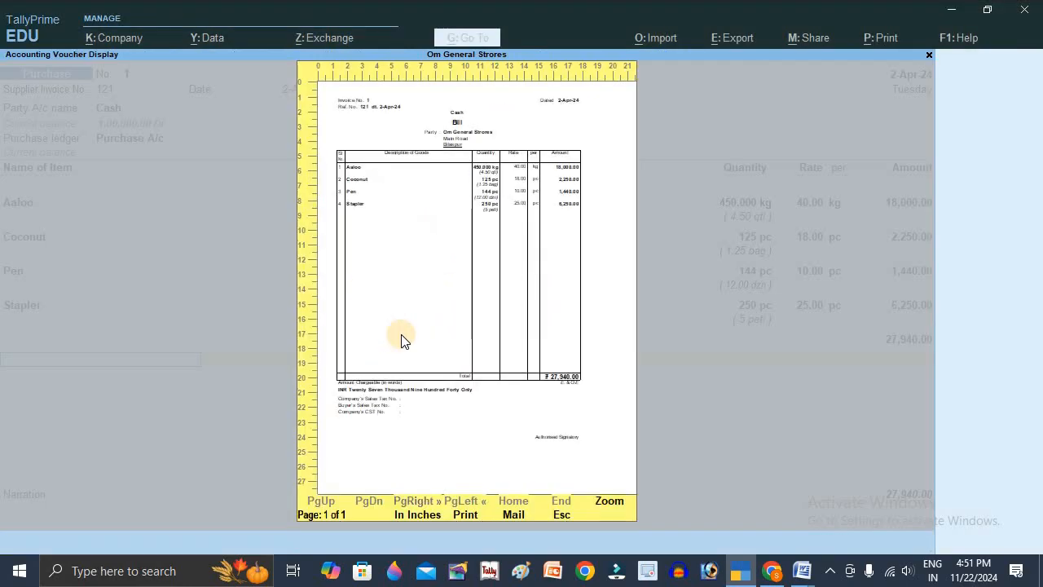
pyautogui.press('Escape')
pyautogui.press('Escape')
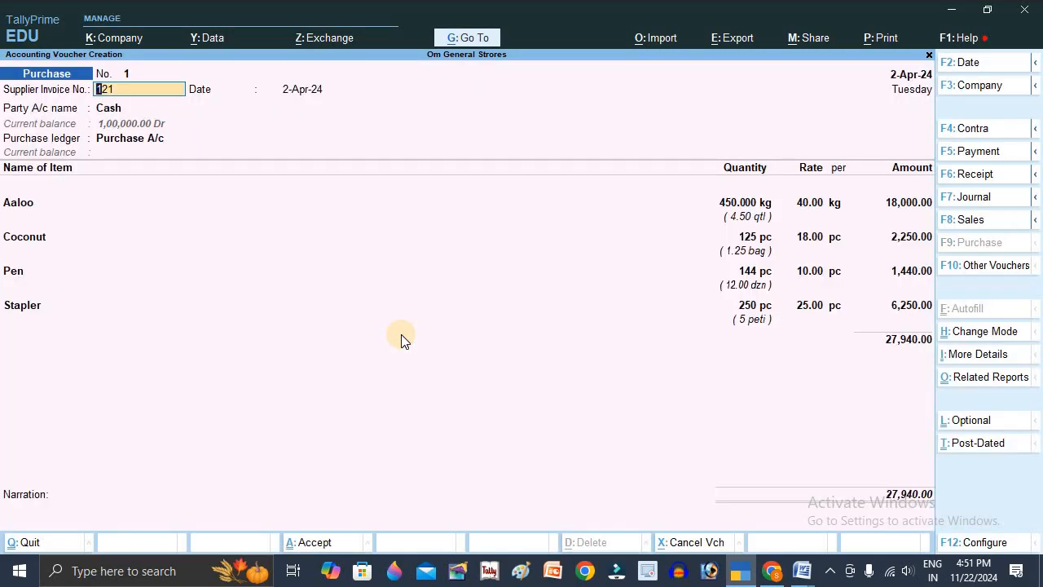
# - Save the purchase voucher and start a Sales voucher dated 1-May-24
pyautogui.press('ctrl')
pyautogui.hotkey('ctrl', 'a')
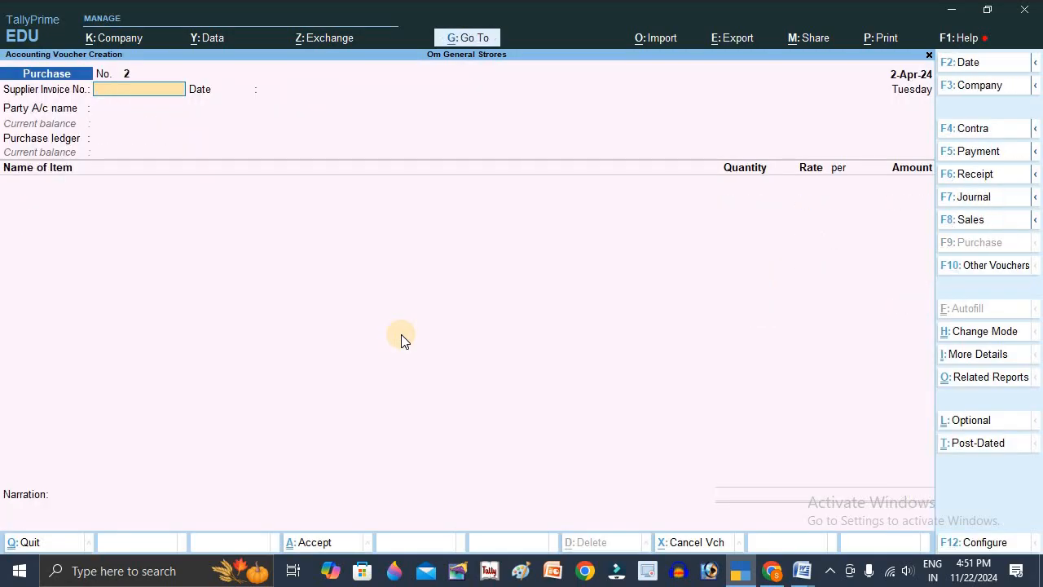
pyautogui.press('F2')
pyautogui.write('1/5')
pyautogui.press('Return')
pyautogui.press('F8')
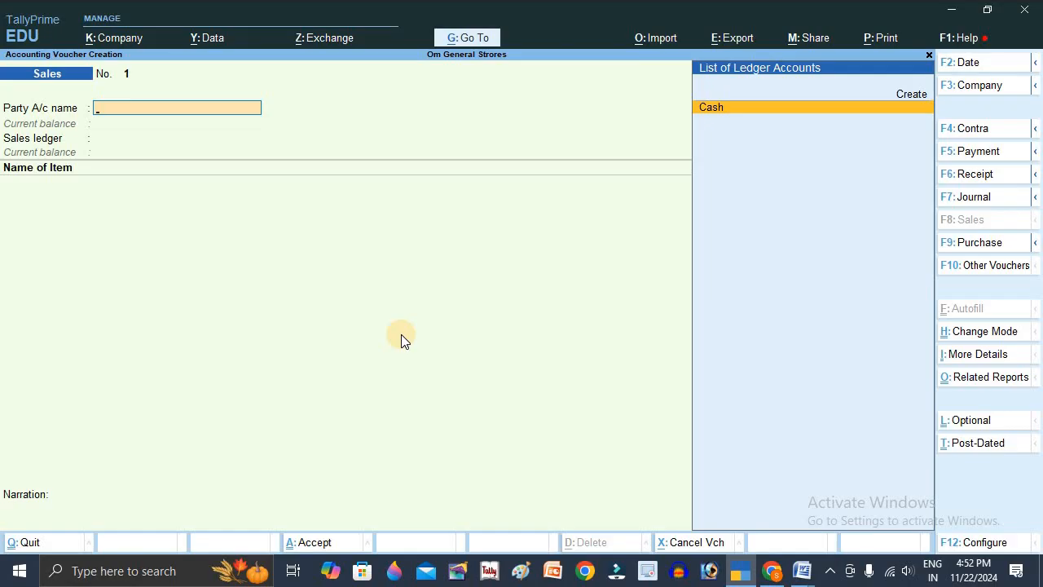
# - Choose Cash as the party and Sales A/c as the sales ledger, accepting the additional details without entries
pyautogui.press('Return')
pyautogui.hotkey('ctrl', 'a')
pyautogui.hotkey('ctrl', 'a')
pyautogui.press('Return')
# - Add Aaloo to the sales voucher with a quantity of 1 kg at a rate of 50 per kg
pyautogui.press('Down')
pyautogui.press('Return')
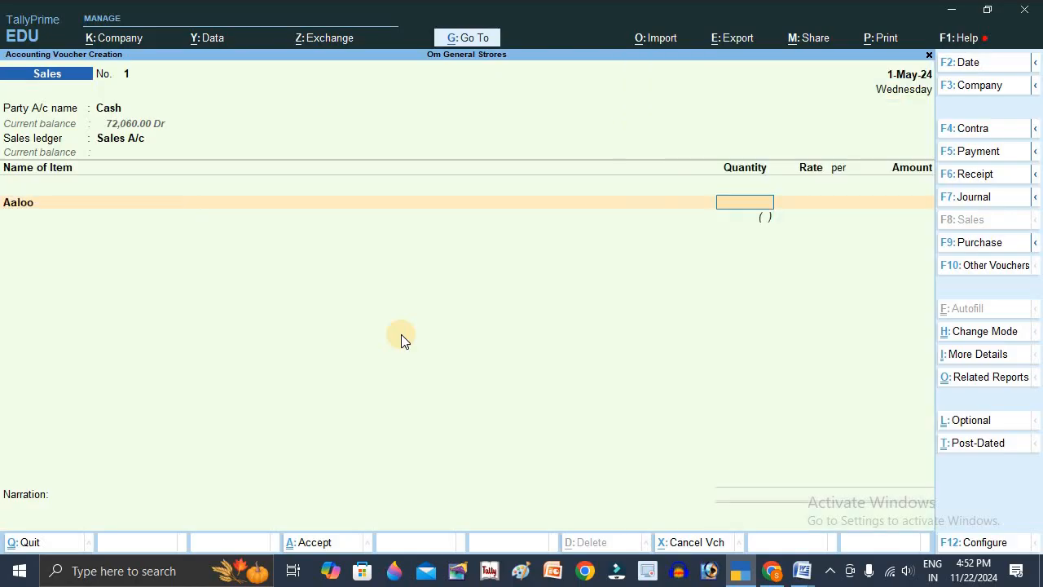
pyautogui.press('Return')
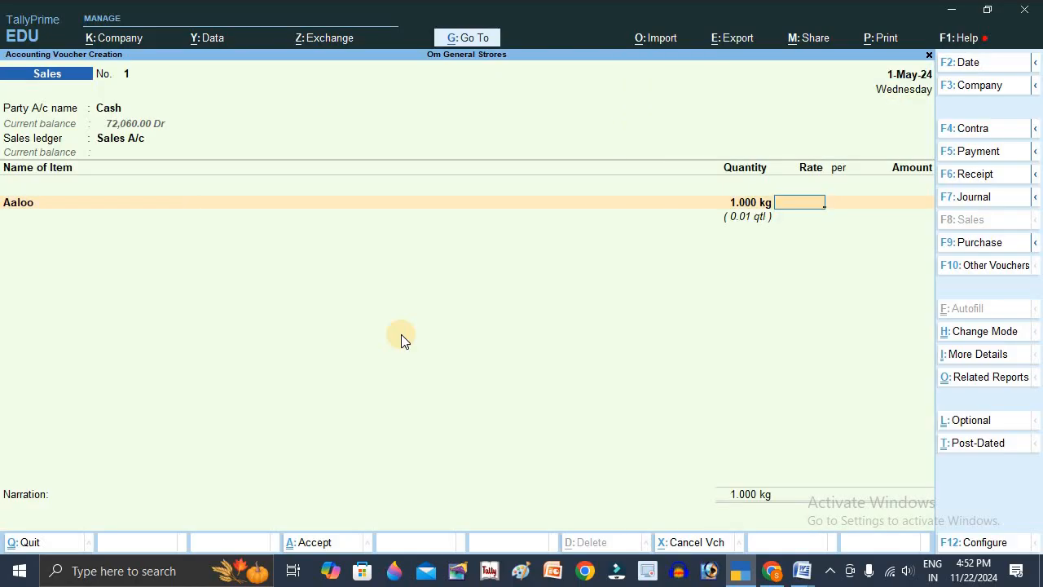
pyautogui.write('50')
pyautogui.press('Return')
pyautogui.press('Return')
pyautogui.press('Return')
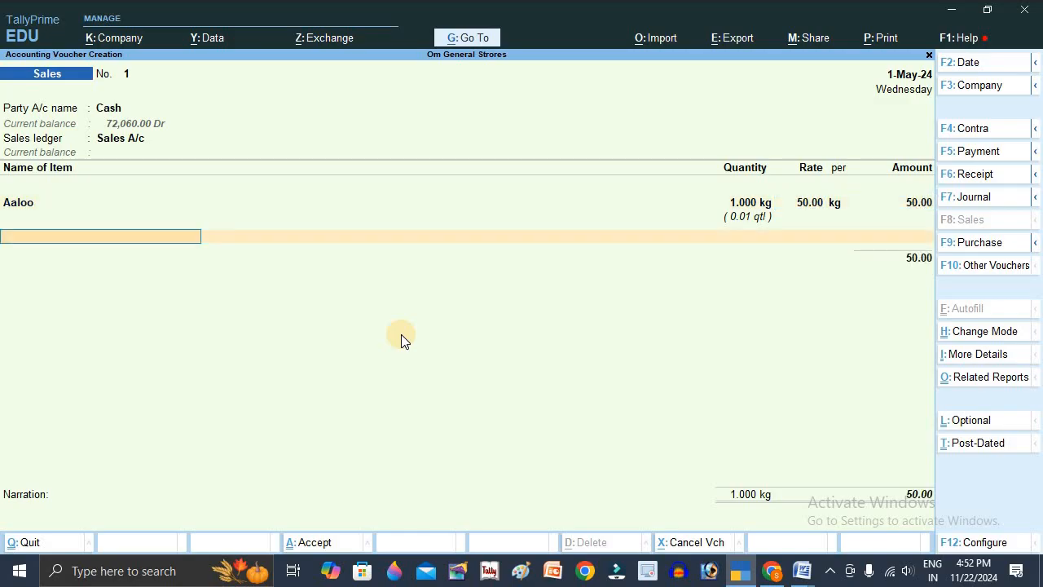
# - Add Coconut to the sales voucher with a quantity of 2 pc at a rate of 20 per pc
pyautogui.press('Down')
pyautogui.press('Down')
pyautogui.press('Down')
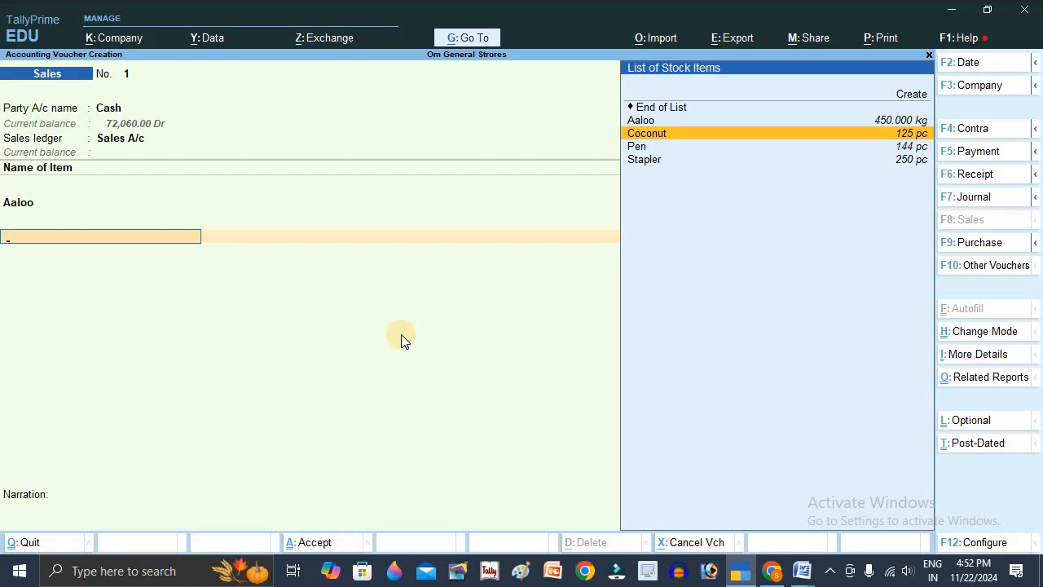
pyautogui.press('Return')
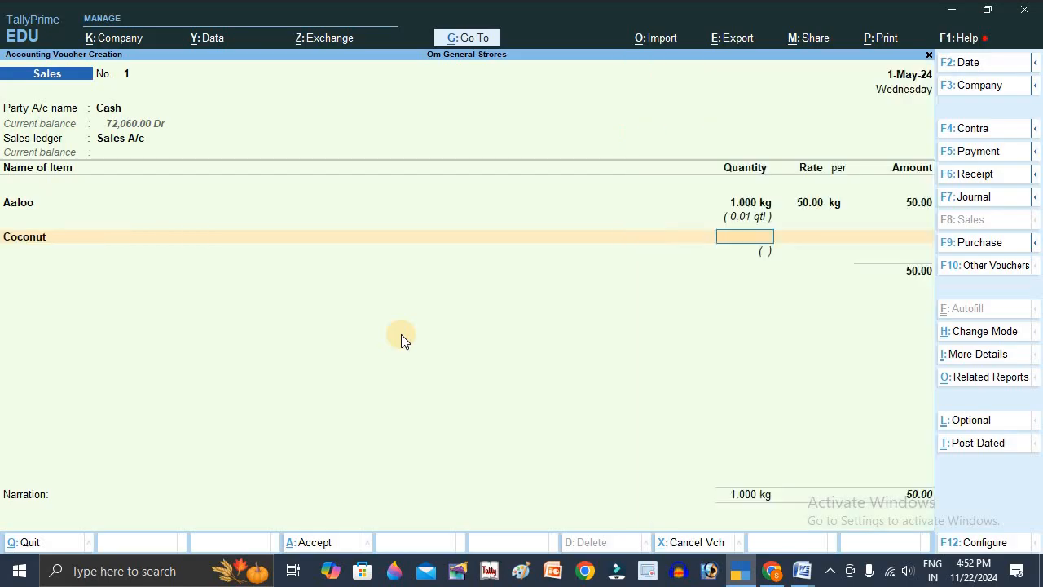
pyautogui.press('Return')
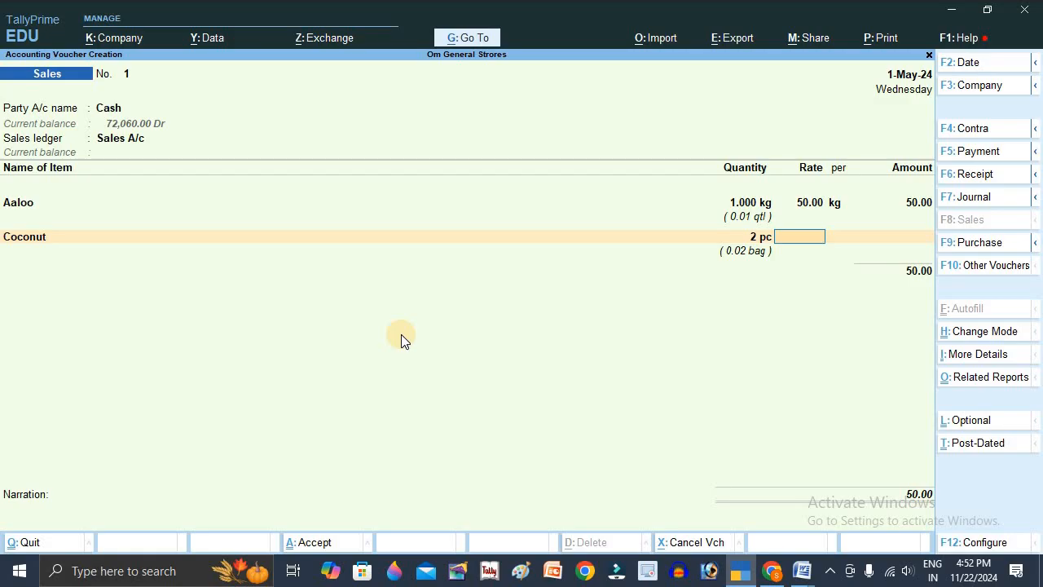
pyautogui.write('20')
pyautogui.press('Return')
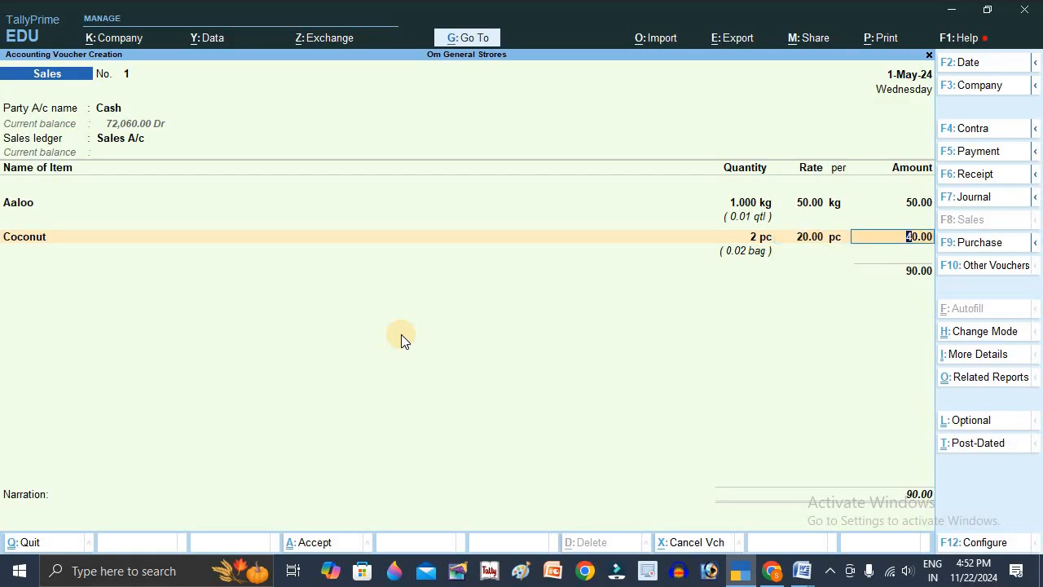
pyautogui.press('Return')
# - Add Pen to the sales voucher with a quantity of 12 pc at a rate of 11 per pc
pyautogui.press('Down')
pyautogui.press('Down')
pyautogui.press('Down')
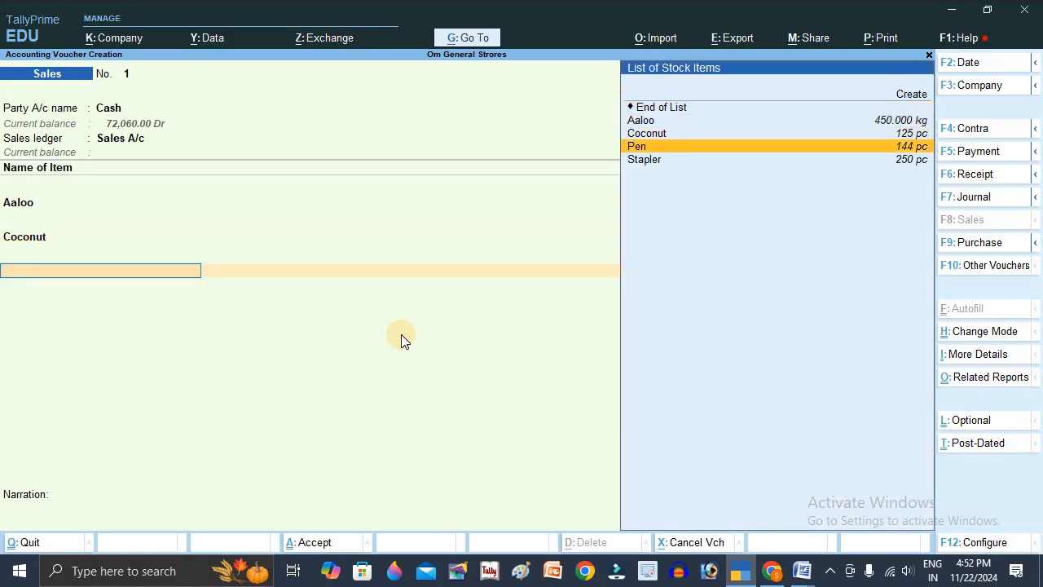
pyautogui.press('Return')
pyautogui.write('12')
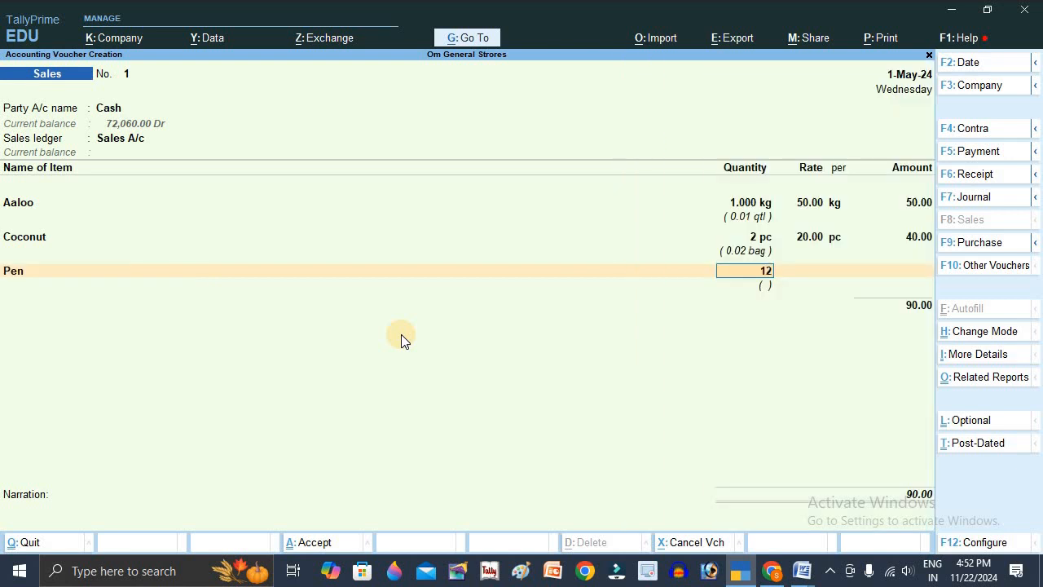
pyautogui.press('Return')
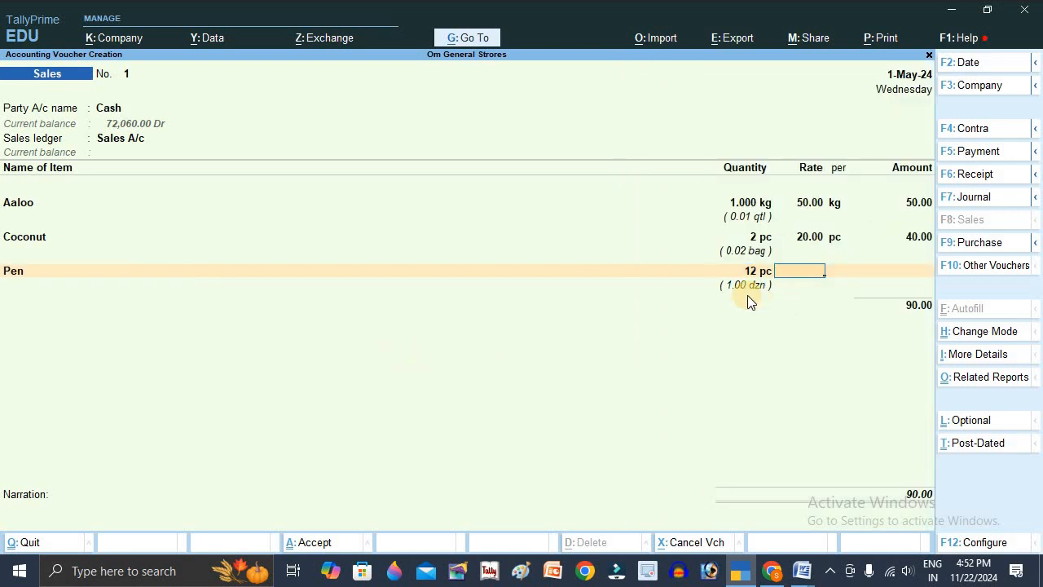
pyautogui.write('11')
pyautogui.press('Return')
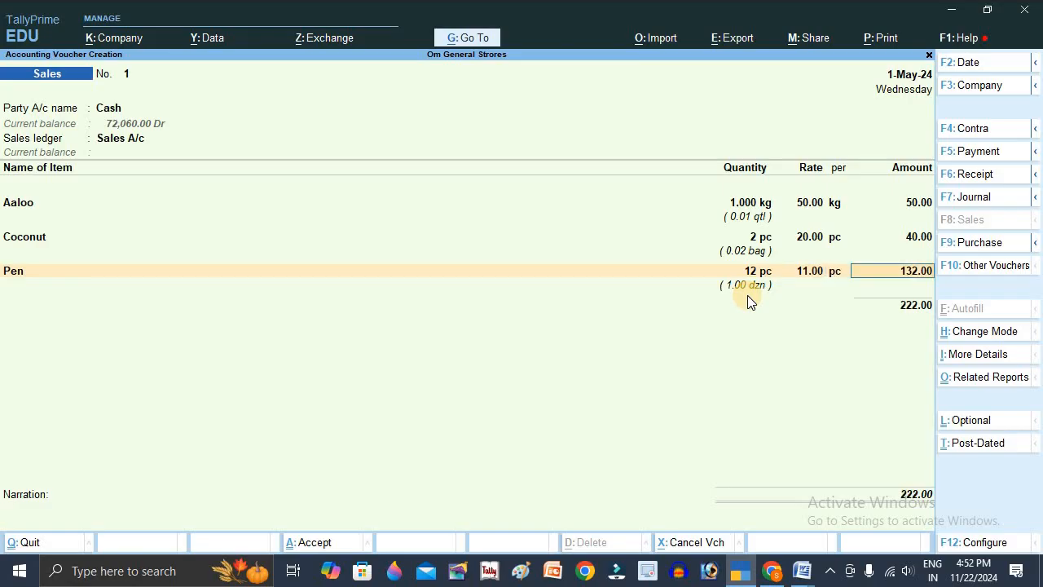
pyautogui.press('Return')
# - Add Stapler to the sales voucher with 1 pc at a rate of 35 per pc, and end the item list
pyautogui.press('Down')
pyautogui.press('Down')
pyautogui.press('Down')
pyautogui.press('Down')
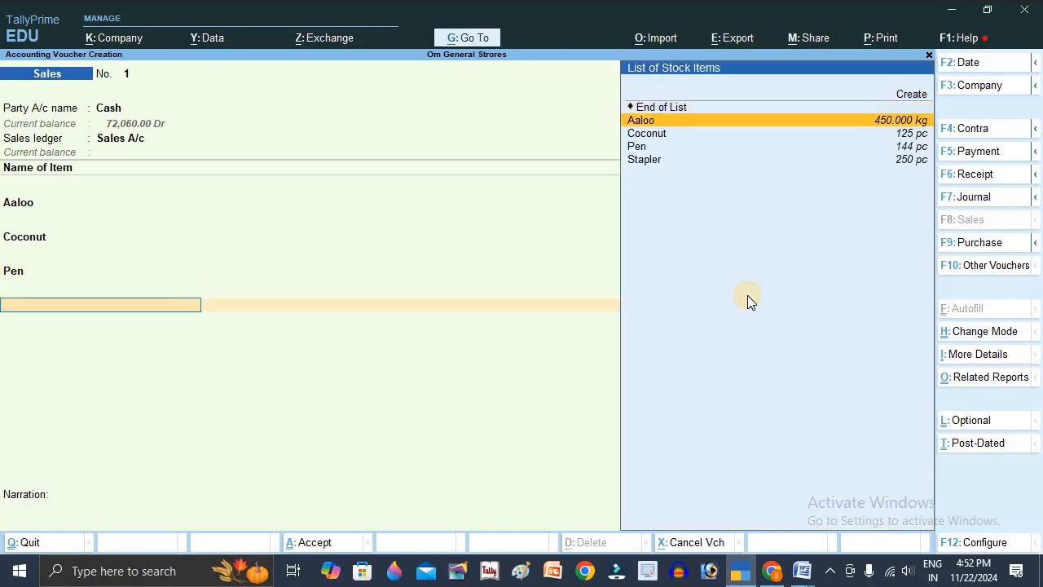
pyautogui.press('Return')
pyautogui.write('1')
pyautogui.press('Return')
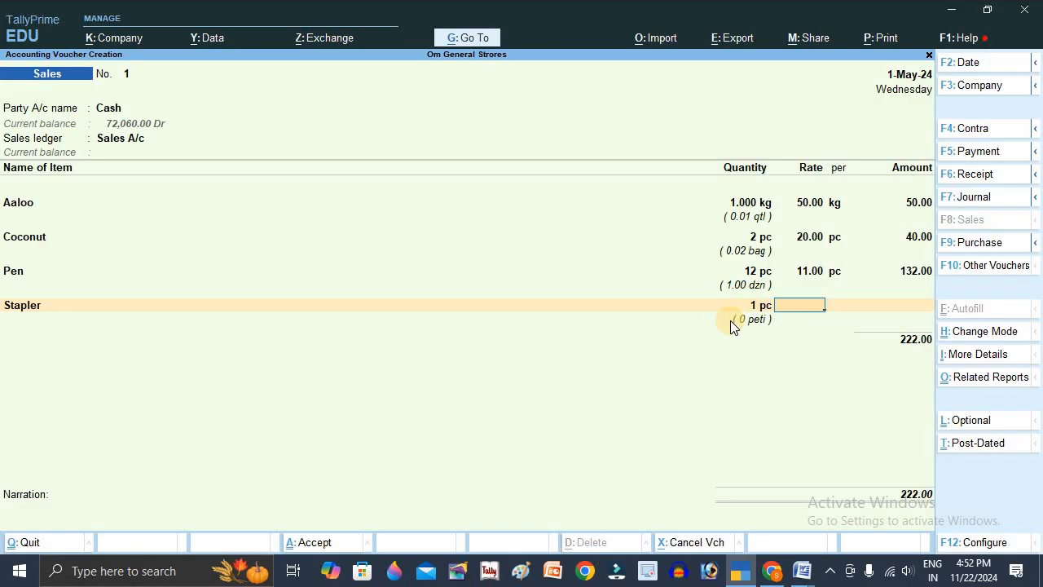
pyautogui.write('35')
pyautogui.press('Return')
pyautogui.press('Return')
pyautogui.press('Return')
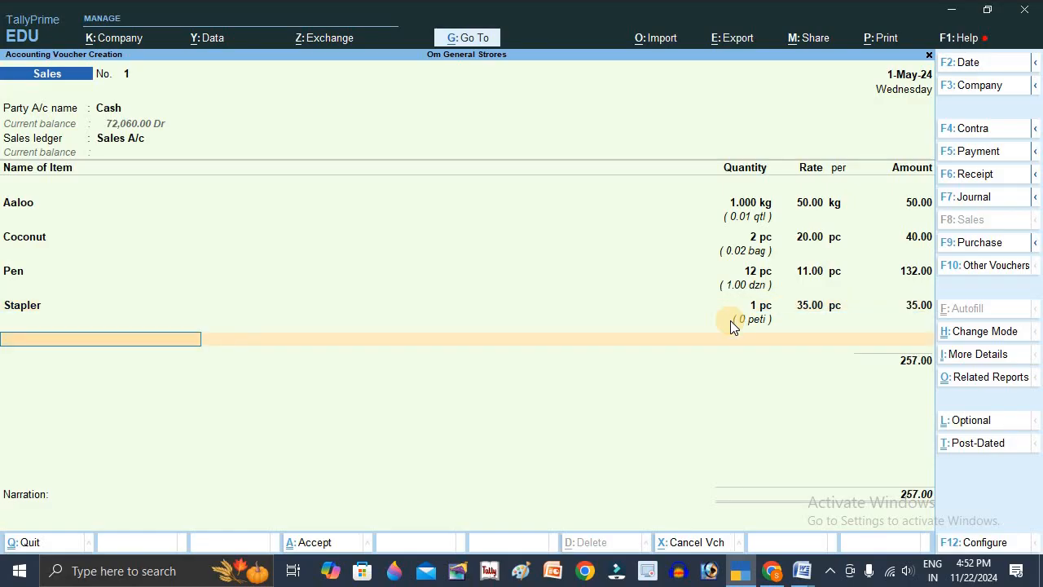
# - Preview the sales invoice's print layout and enlarge it to examine the item columns
pyautogui.hotkey('alt', 'p')
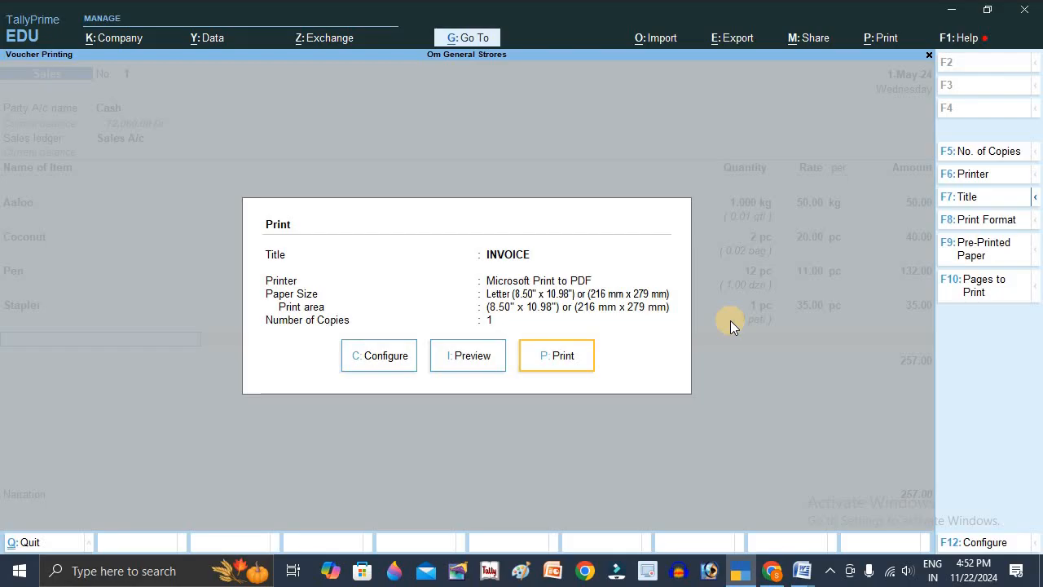
pyautogui.press('i')
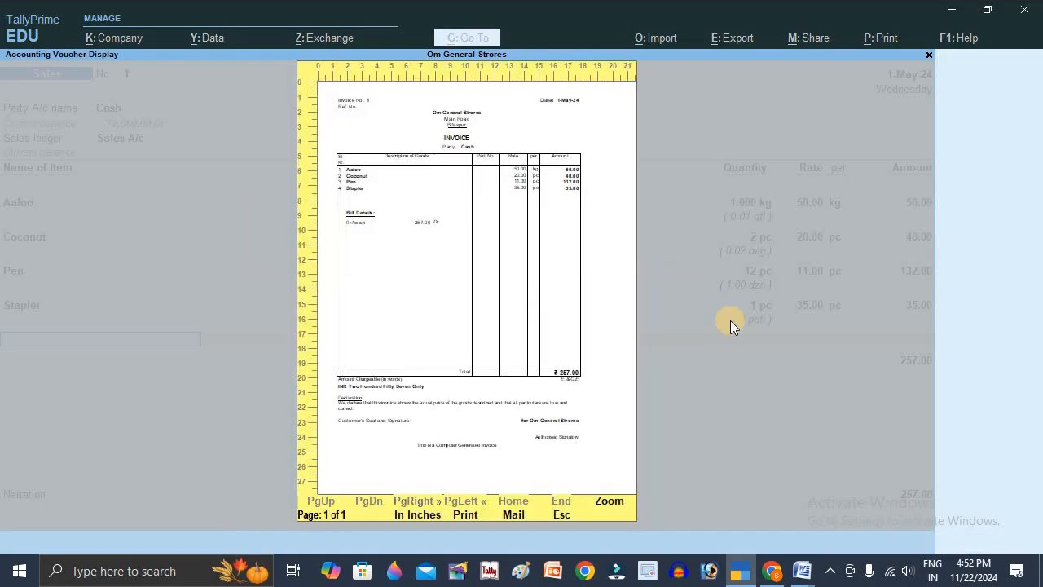
pyautogui.press('z')
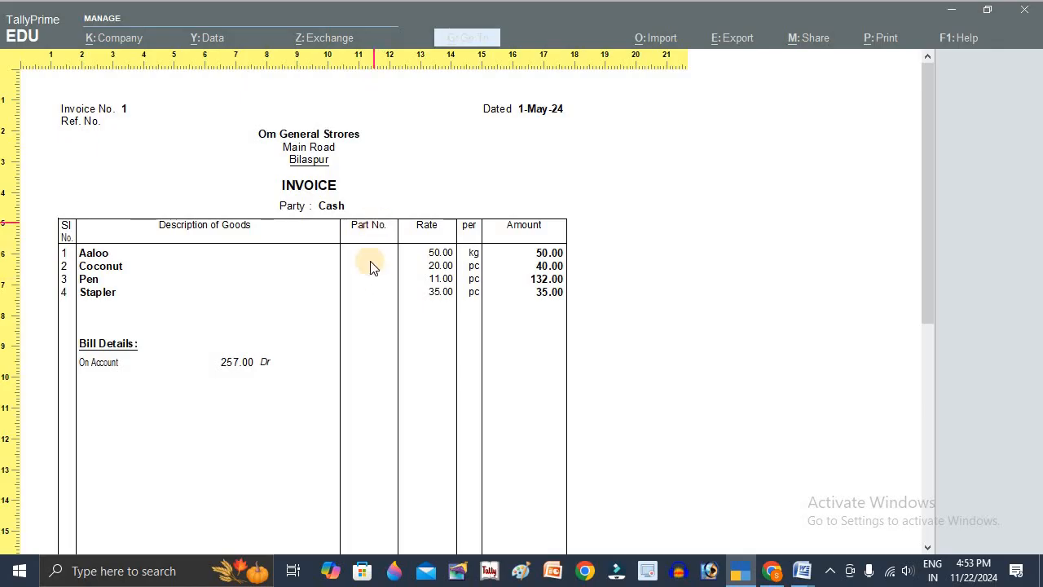
# - Enable Show Quantity in the sales invoice's print configuration
pyautogui.press('Escape')
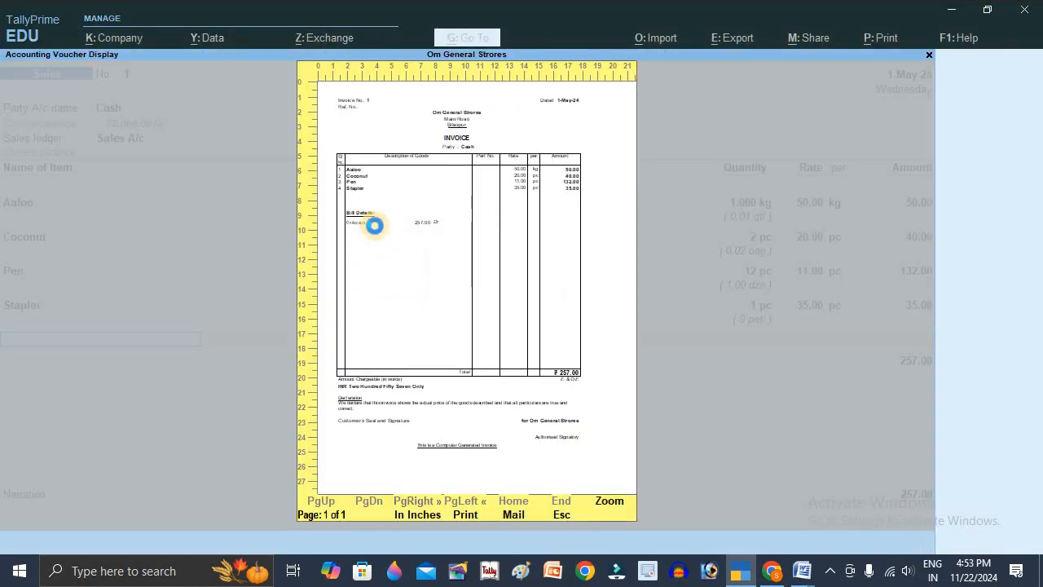
pyautogui.click(400, 364)
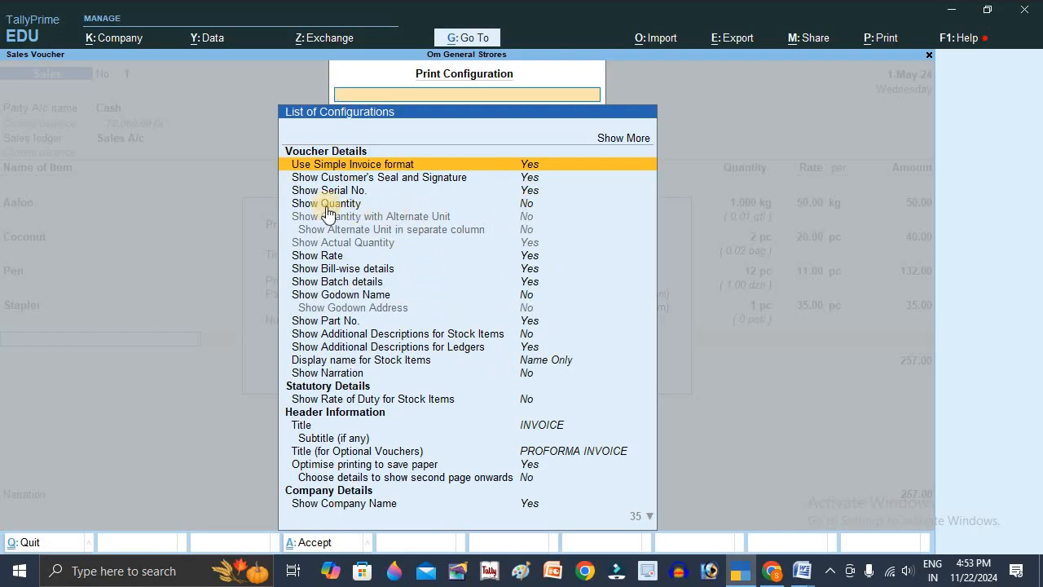
pyautogui.click(530, 208)
pyautogui.press('Escape')
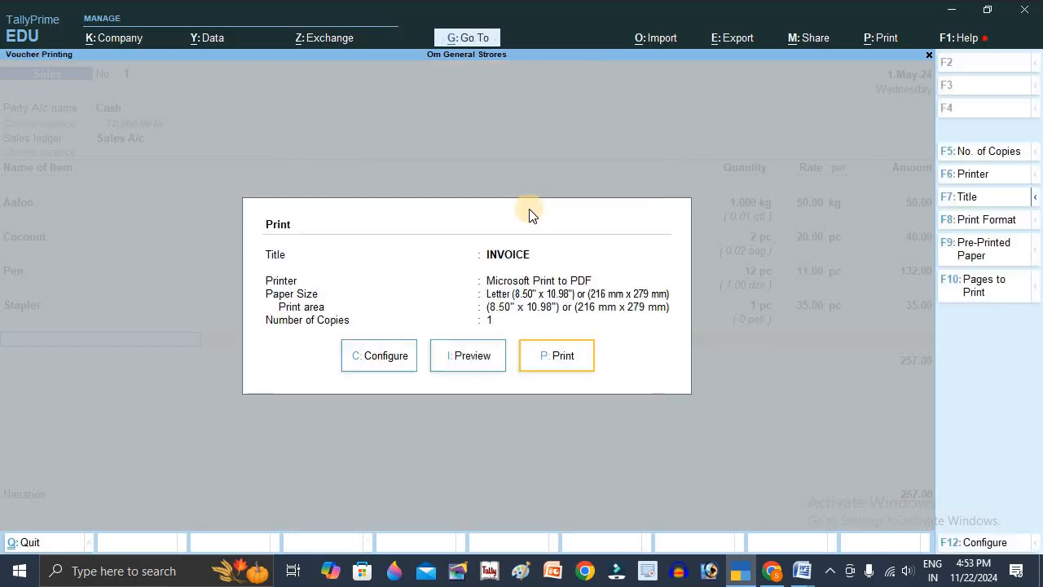
# - Preview the sales invoice again and enlarge it to examine the shipped and billed quantity columns
pyautogui.click(468, 358)
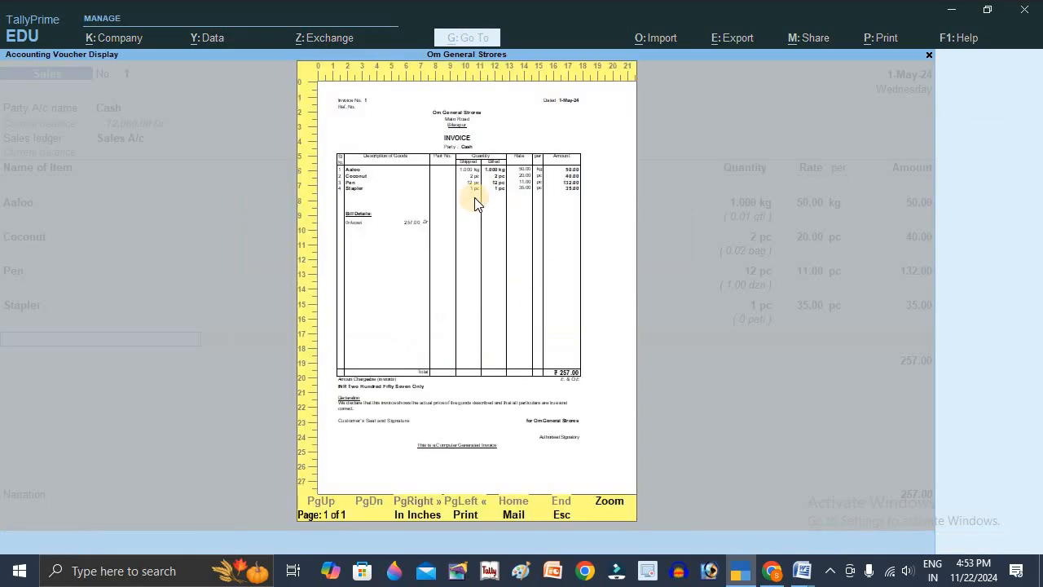
pyautogui.click(477, 203)
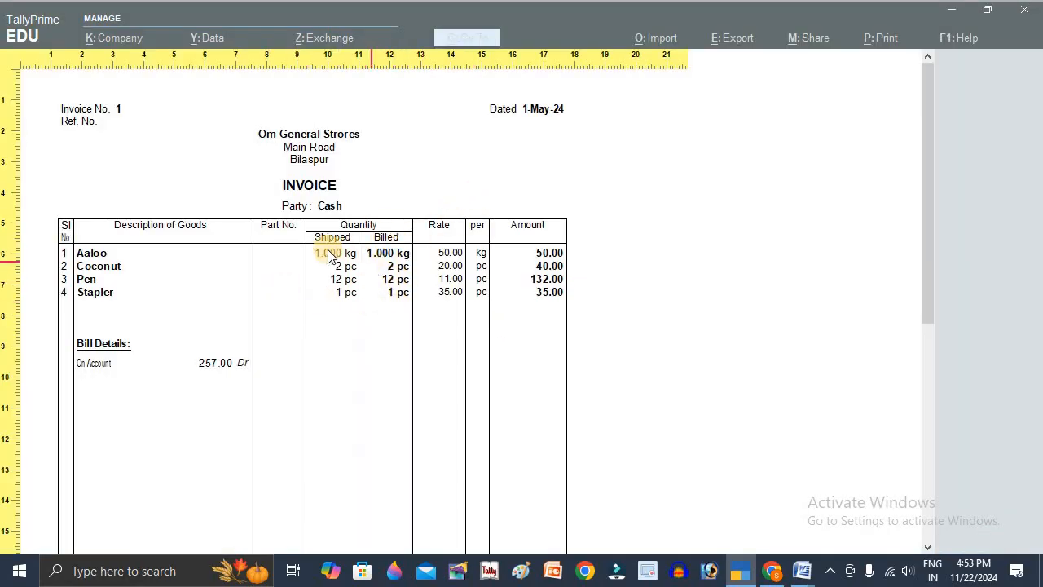
pyautogui.click(367, 240)
pyautogui.press('Escape')
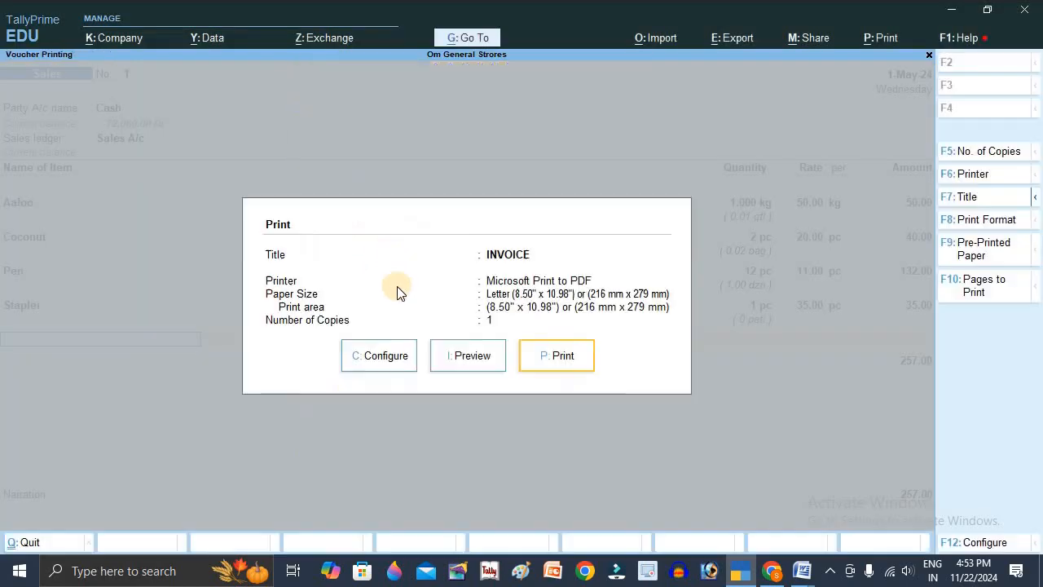
# - Review the invoice print configuration options, from the voucher details through the company and party details
pyautogui.click(377, 355)
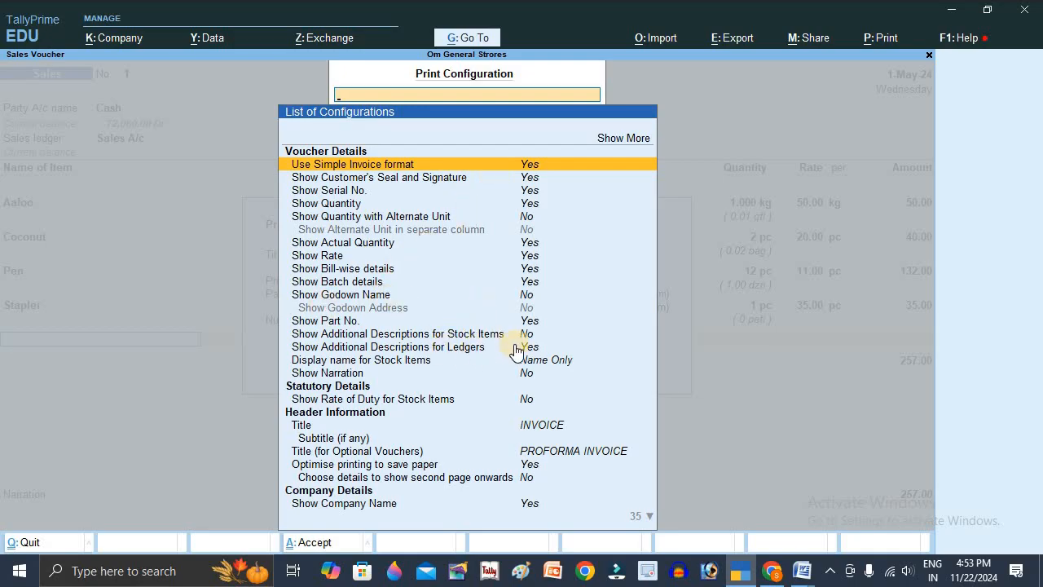
pyautogui.press('Down')
pyautogui.press('Down')
pyautogui.press('Down')
pyautogui.press('Down')
pyautogui.press('Down')
pyautogui.press('Down')
pyautogui.press('Down')
pyautogui.press('Down')
pyautogui.press('Down')
pyautogui.press('Down')
pyautogui.press('Down')
pyautogui.press('Down')
pyautogui.press('Down')
pyautogui.press('Down')
pyautogui.press('Down')
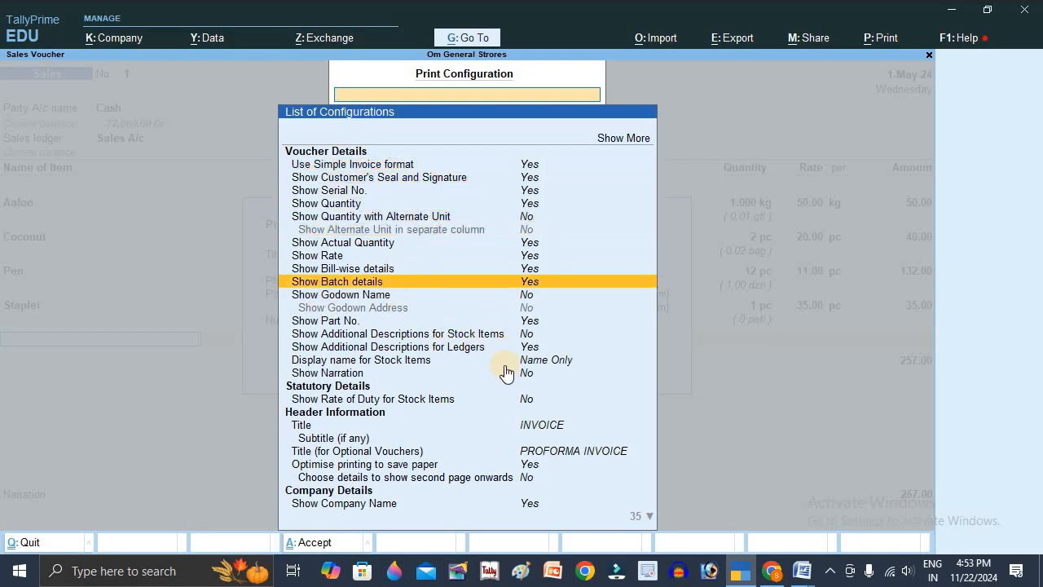
pyautogui.press('Down')
pyautogui.press('Down')
pyautogui.press('Down')
pyautogui.press('Down')
pyautogui.press('Down')
pyautogui.press('Down')
pyautogui.press('Down')
pyautogui.press('Down')
pyautogui.press('Down')
pyautogui.press('Down')
pyautogui.press('Down')
pyautogui.press('Down')
pyautogui.press('Down')
pyautogui.press('Down')
pyautogui.press('Down')
pyautogui.press('Down')
pyautogui.press('Down')
pyautogui.press('Down')
pyautogui.press('Down')
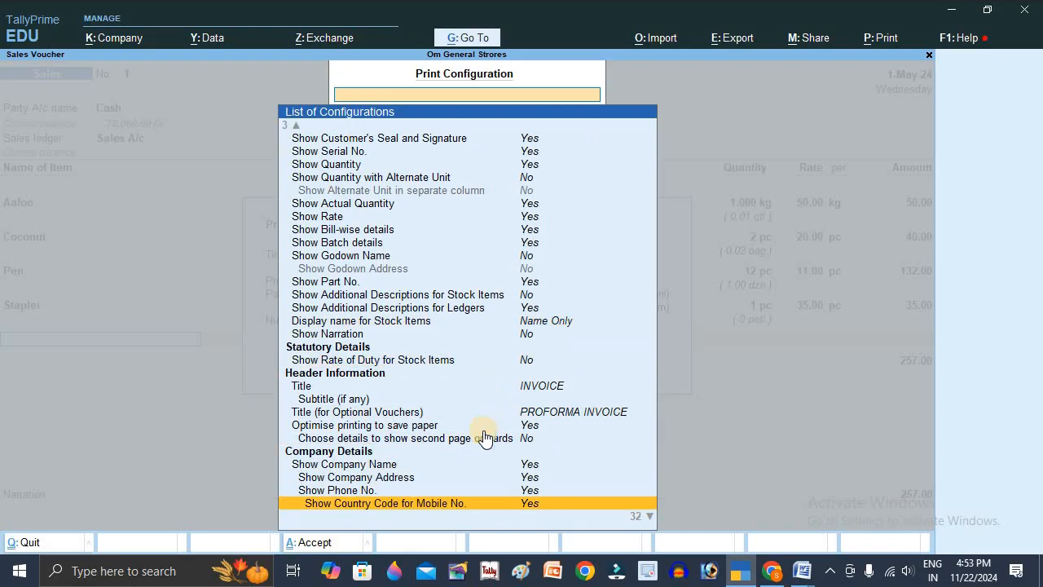
pyautogui.press('Down')
pyautogui.press('Down')
pyautogui.press('Down')
pyautogui.press('Down')
pyautogui.press('Down')
pyautogui.press('Down')
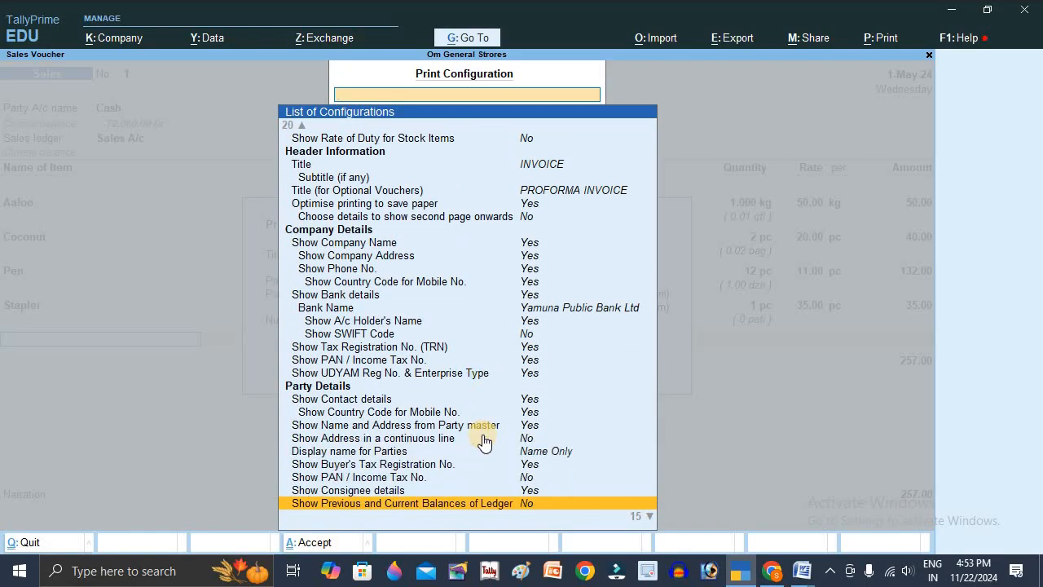
pyautogui.press('Up')
pyautogui.press('Up')
pyautogui.press('Up')
pyautogui.press('Up')
pyautogui.press('Up')
pyautogui.press('Up')
pyautogui.press('Up')
pyautogui.press('Up')
pyautogui.press('Up')
pyautogui.press('Up')
pyautogui.press('Up')
pyautogui.press('Up')
pyautogui.press('Up')
pyautogui.press('Up')
pyautogui.press('Up')
pyautogui.press('Up')
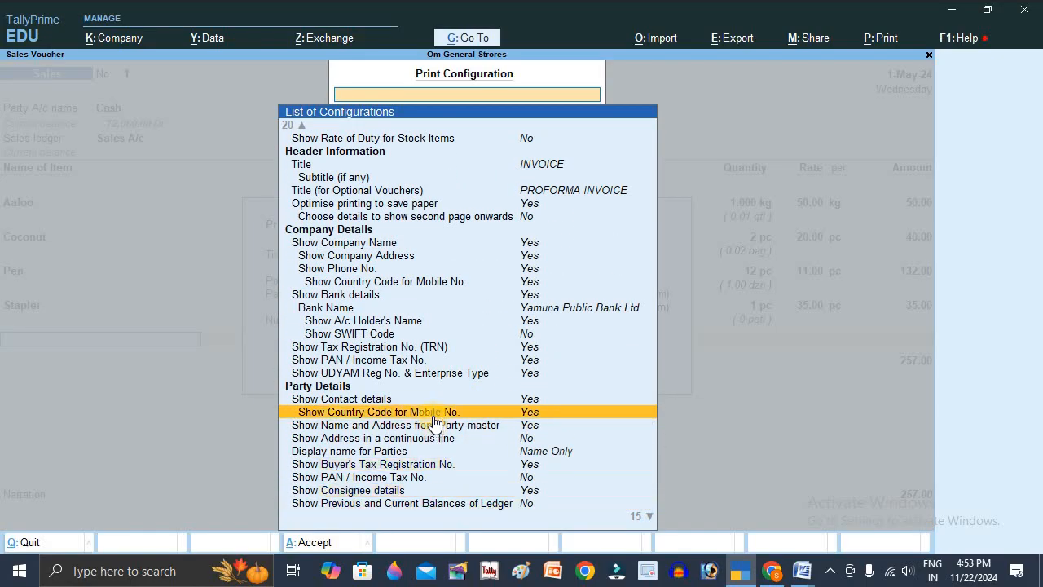
pyautogui.press('Up')
pyautogui.press('Up')
pyautogui.press('Up')
pyautogui.press('Up')
pyautogui.press('Up')
pyautogui.press('Up')
pyautogui.press('Up')
pyautogui.press('Up')
pyautogui.press('Up')
pyautogui.press('Up')
pyautogui.press('Up')
pyautogui.press('Up')
pyautogui.press('Up')
pyautogui.press('Up')
pyautogui.press('Up')
pyautogui.press('Up')
pyautogui.press('Up')
pyautogui.press('Up')
pyautogui.press('Up')
pyautogui.press('Up')
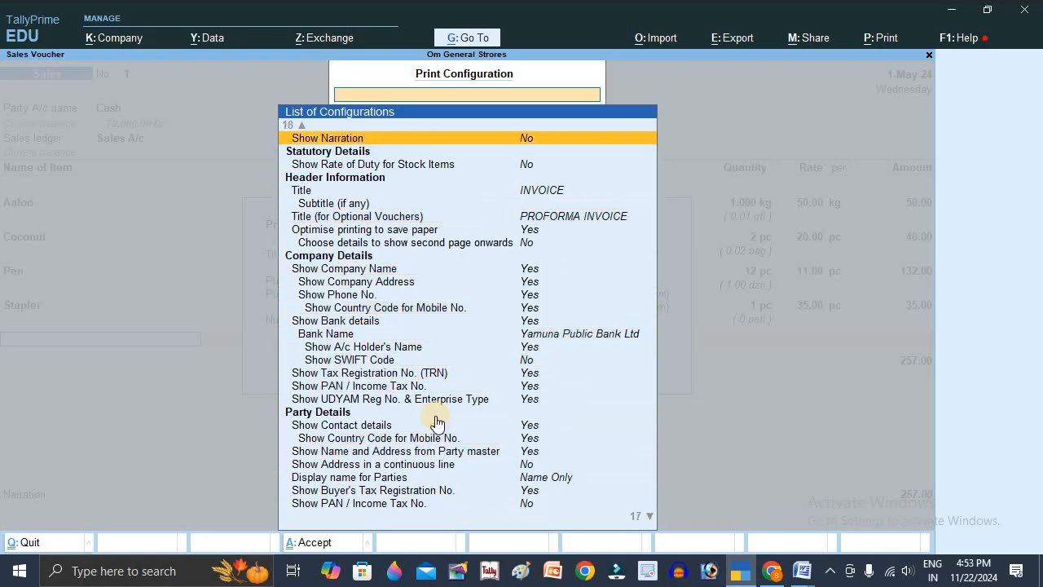
pyautogui.press('Up')
pyautogui.press('Up')
pyautogui.press('Up')
pyautogui.press('Up')
pyautogui.press('Up')
pyautogui.press('Up')
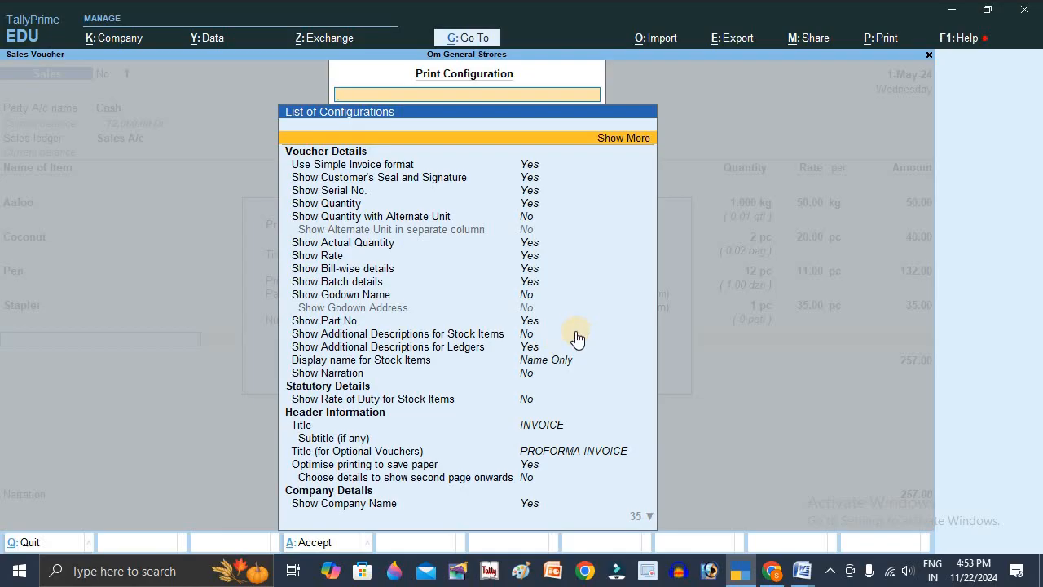
# - Close the print configuration and print dialog, and save the sales voucher
pyautogui.press('Escape')
pyautogui.press('Escape')
pyautogui.click(395, 259)
pyautogui.hotkey('ctrl', 'a')
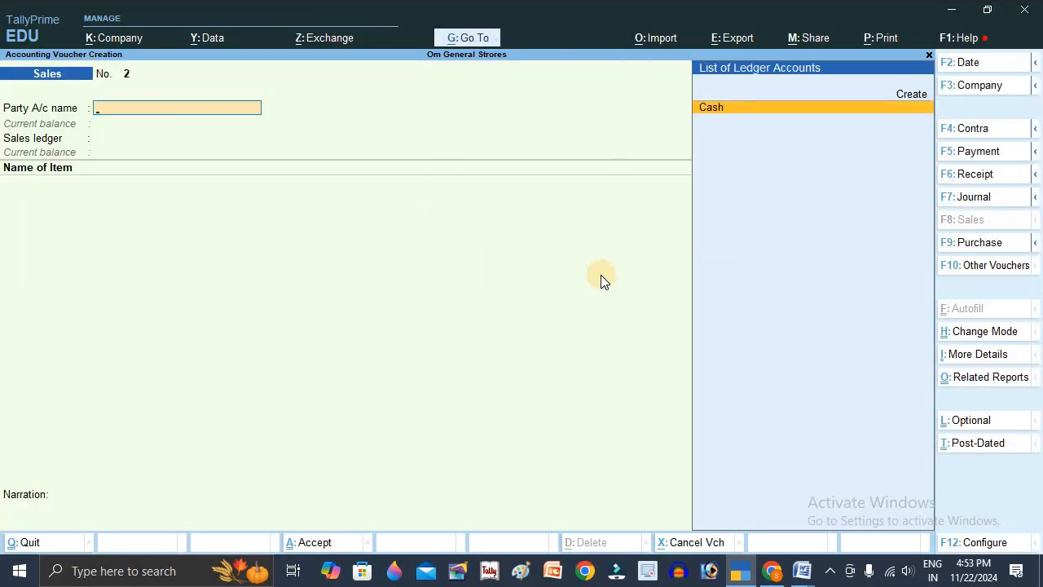
# - Quit the blank sales voucher, return to the Gateway of Tally and highlight Create
pyautogui.press('Escape')
pyautogui.press('y')
pyautogui.press('Up')
pyautogui.press('Up')
pyautogui.press('Up')
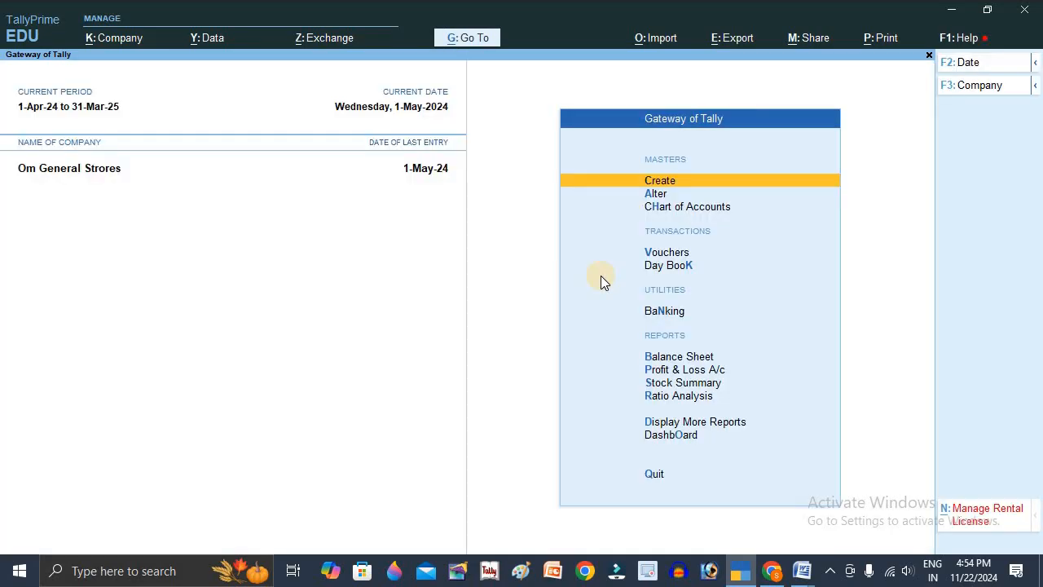